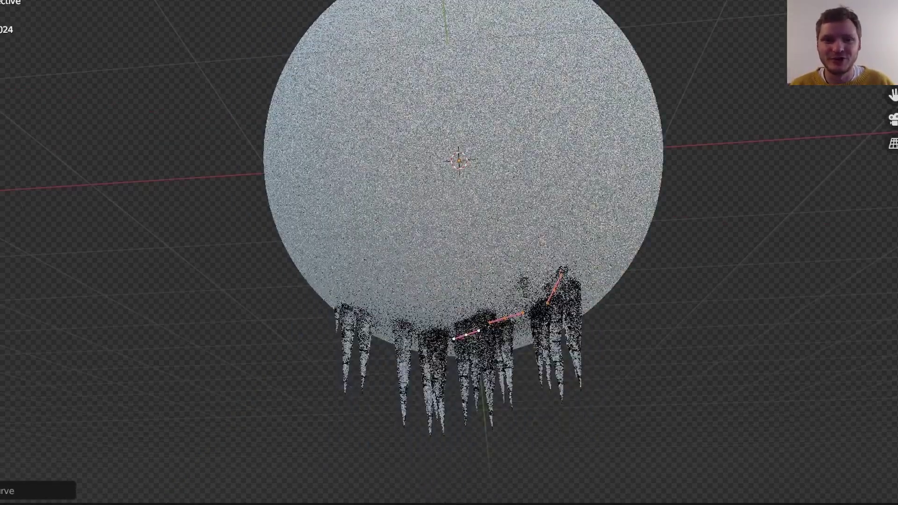
middle_click_drag(582, 244, 164, 201)
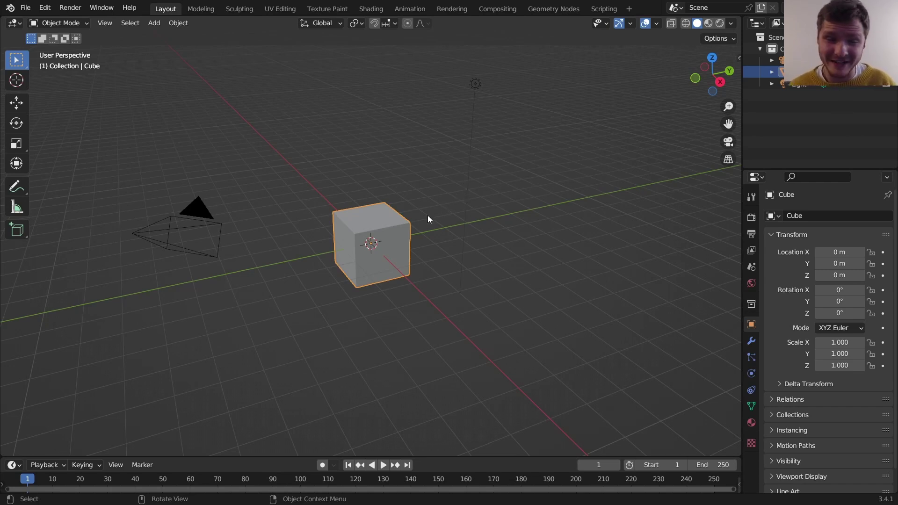
middle_click_drag(427, 215, 523, 166)
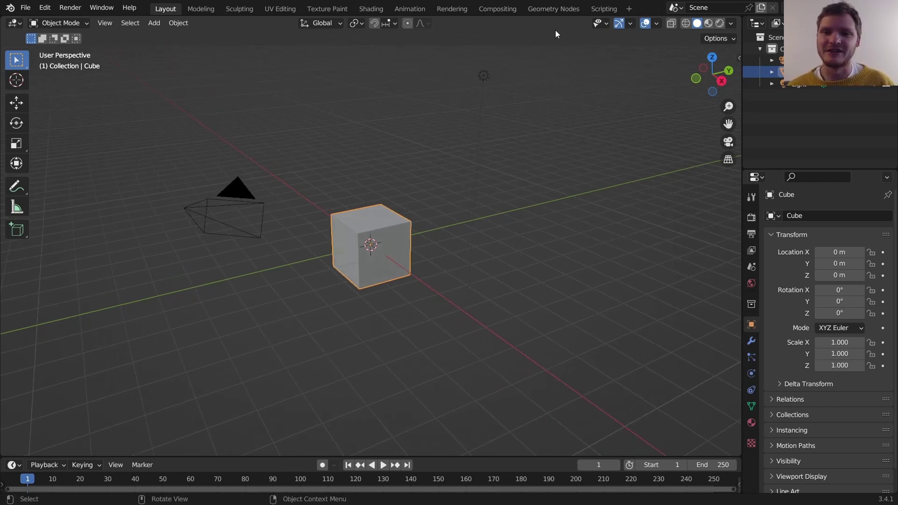
Switch to the Geometry Nodes workspace and delete all the default scene objects
left_click(556, 11)
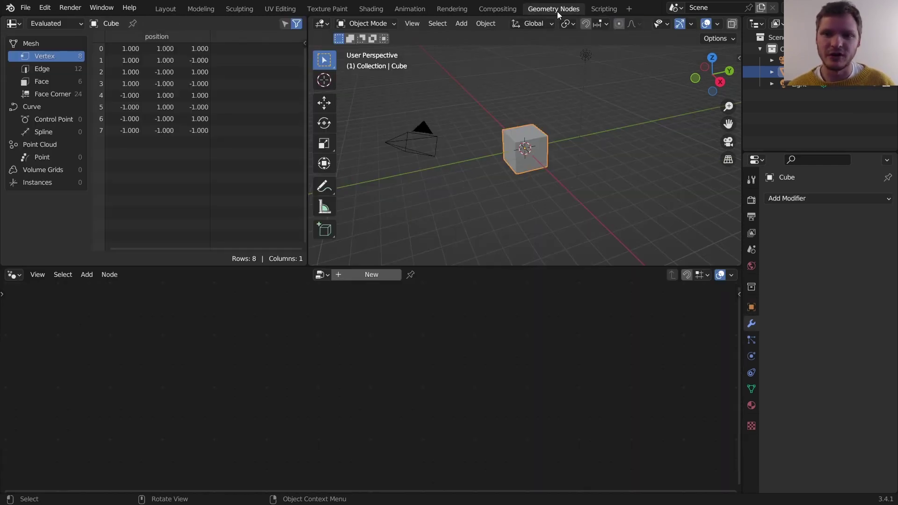
key("a")
key("x")
left_click(536, 95)
Add a UV sphere to the empty scene and create a new geometry node tree on it
key("shift+a")
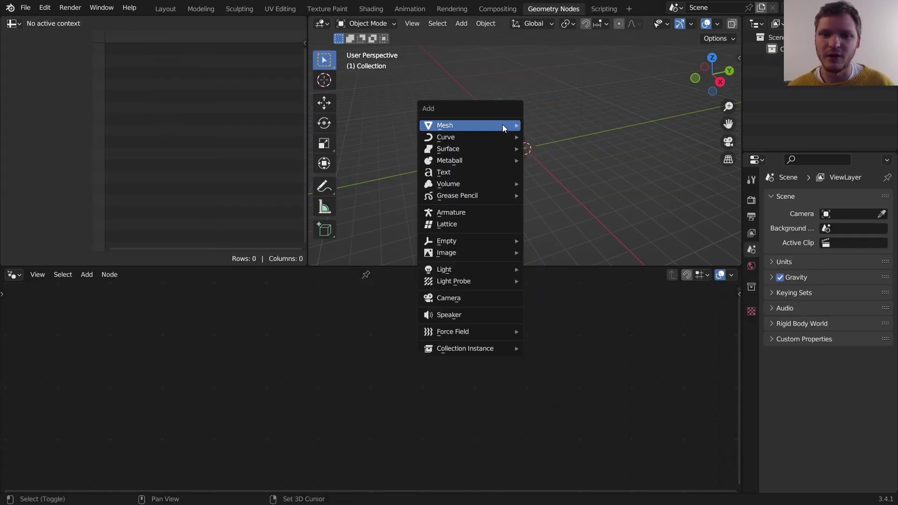
mouse_move(503, 124)
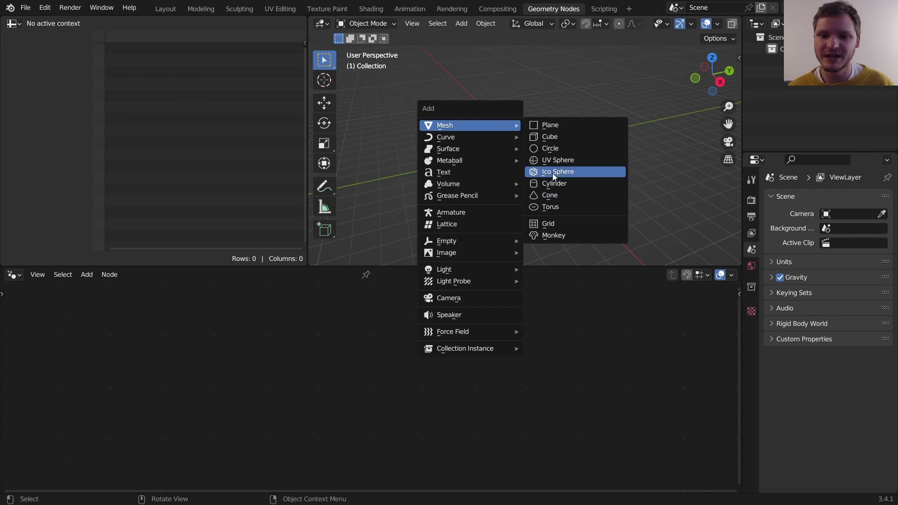
left_click(554, 161)
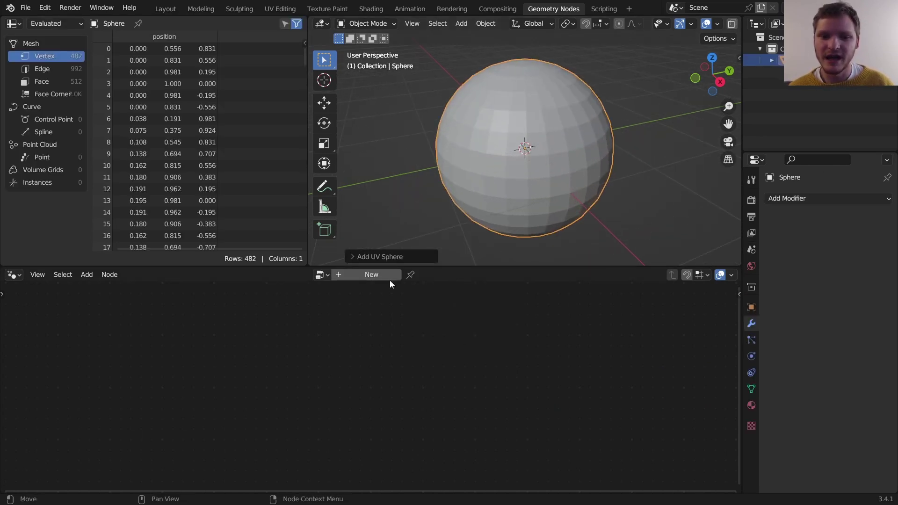
left_click(372, 276)
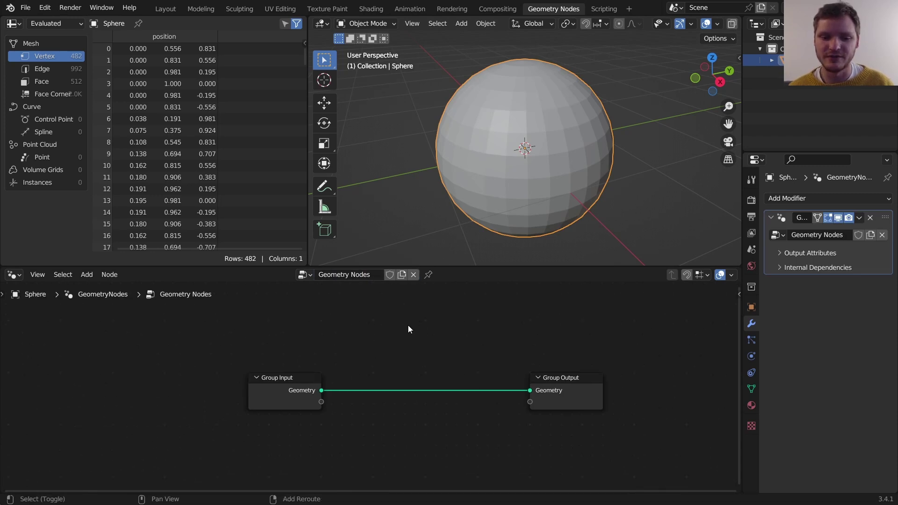
Insert a Distribute Points on Faces node on the link between Group Input and Group Output
key("shift+a")
left_click(377, 205)
type("dis")
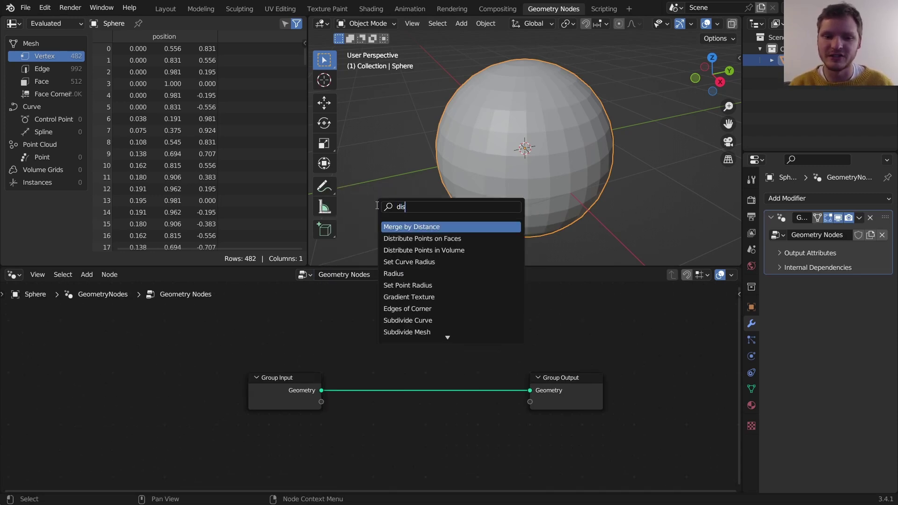
type("tr")
key("Return")
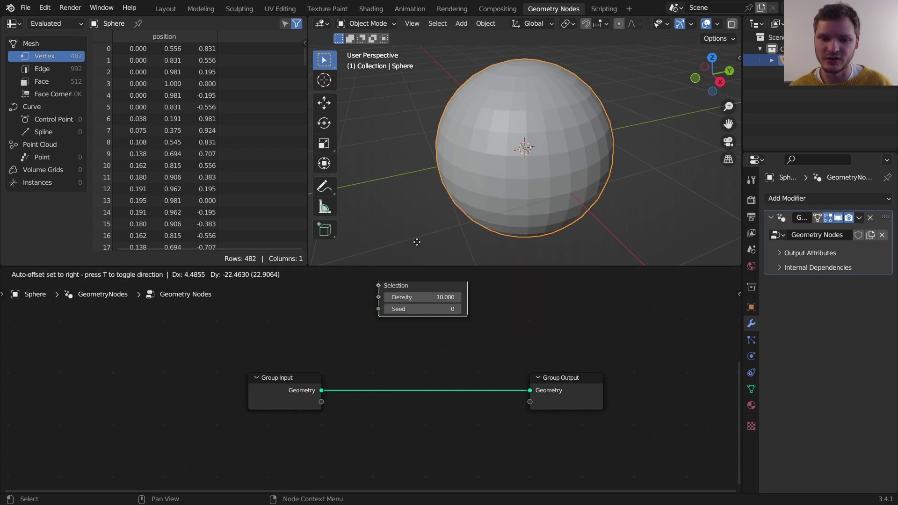
left_click(406, 367)
middle_click_drag(537, 156, 550, 135)
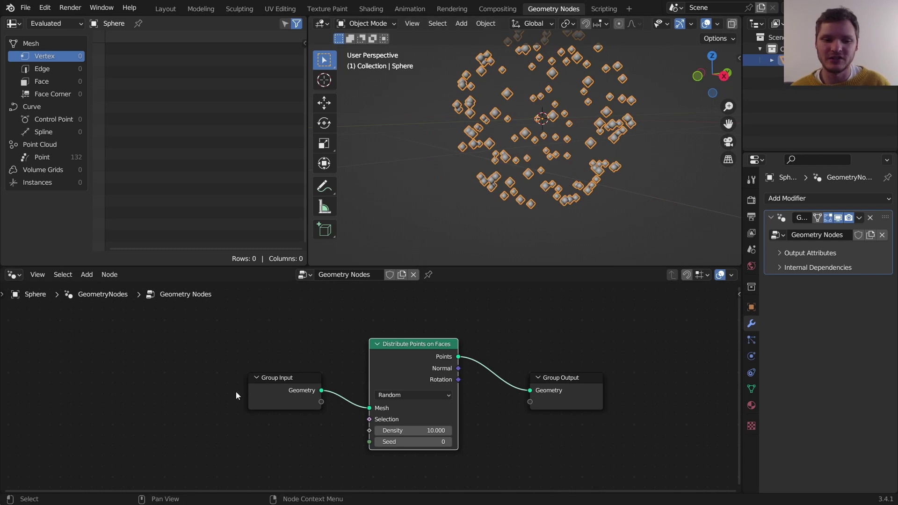
Add a Normal input node in the free space before the Group Input node
middle_click_drag(289, 388, 430, 389)
key("shift+a")
left_click(329, 232)
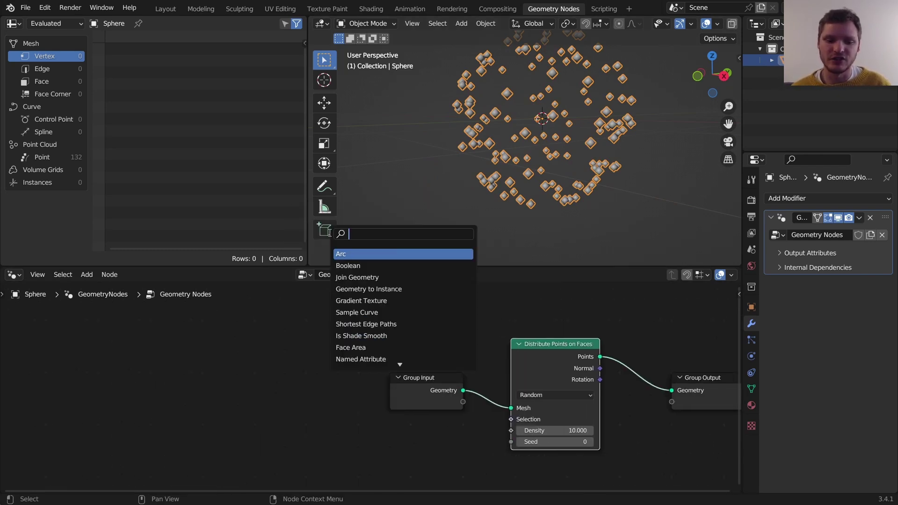
type("normal")
key("Return")
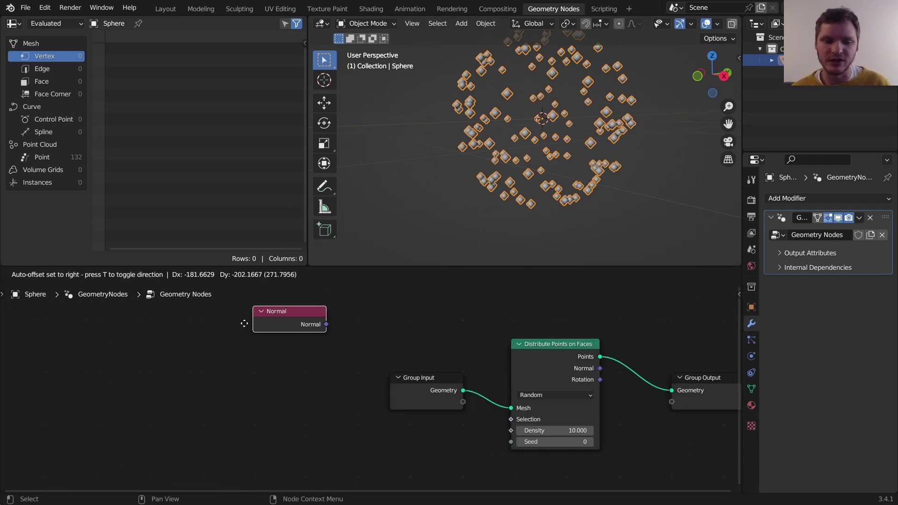
left_click(215, 327)
middle_click_drag(215, 326, 217, 345)
middle_click_drag(577, 171, 543, 158)
left_click_drag(545, 159, 543, 198)
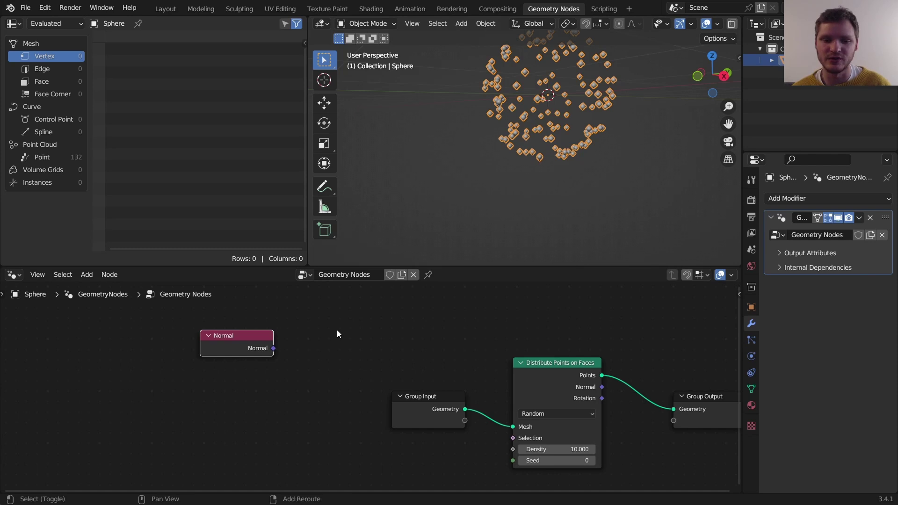
Add a Vector Math node set to Dot Product and feed the Normal output into its first vector
key("shift+a")
left_click(314, 229)
type("vec")
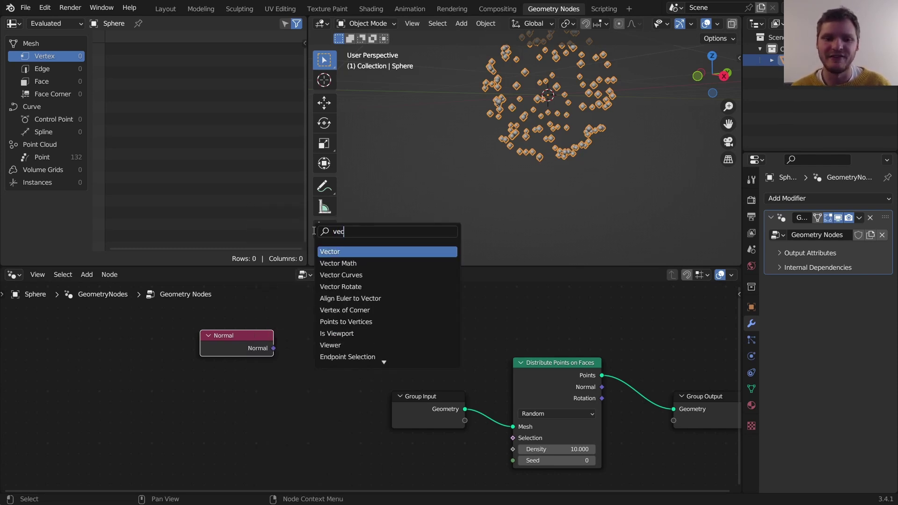
left_click(338, 263)
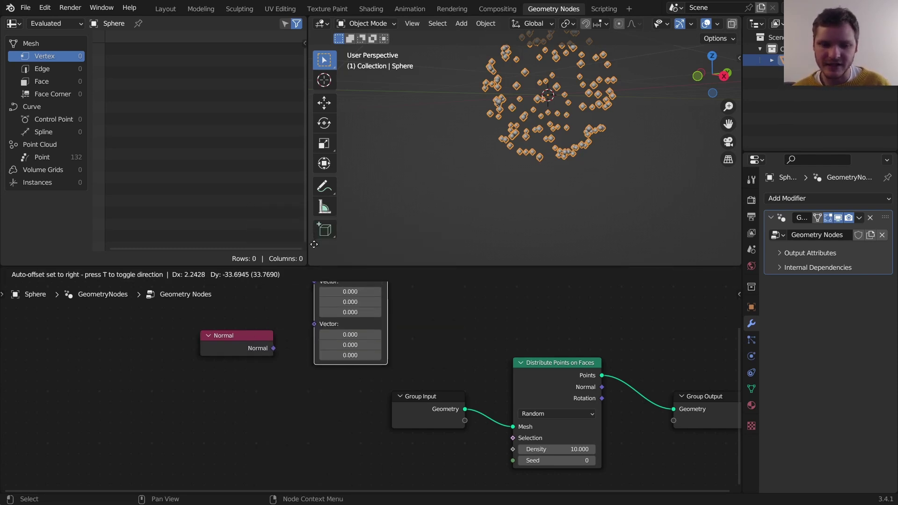
left_click_drag(270, 344, 306, 342)
left_click(336, 329)
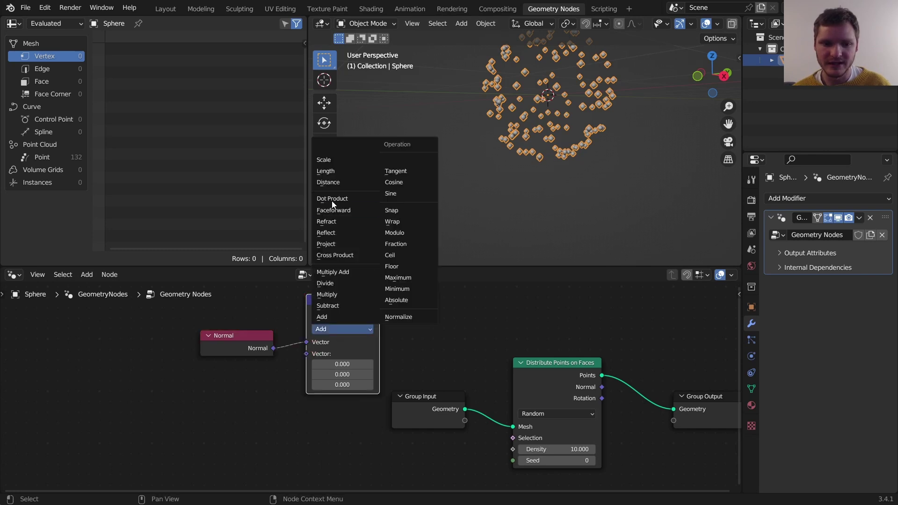
left_click(333, 198)
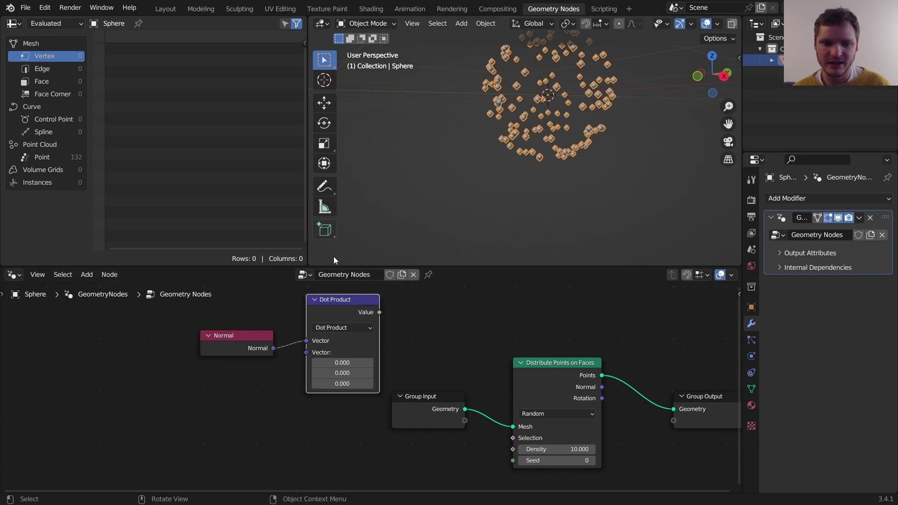
Set the Z component of the Dot Product node's second vector to -1
left_click(351, 384)
type("-1")
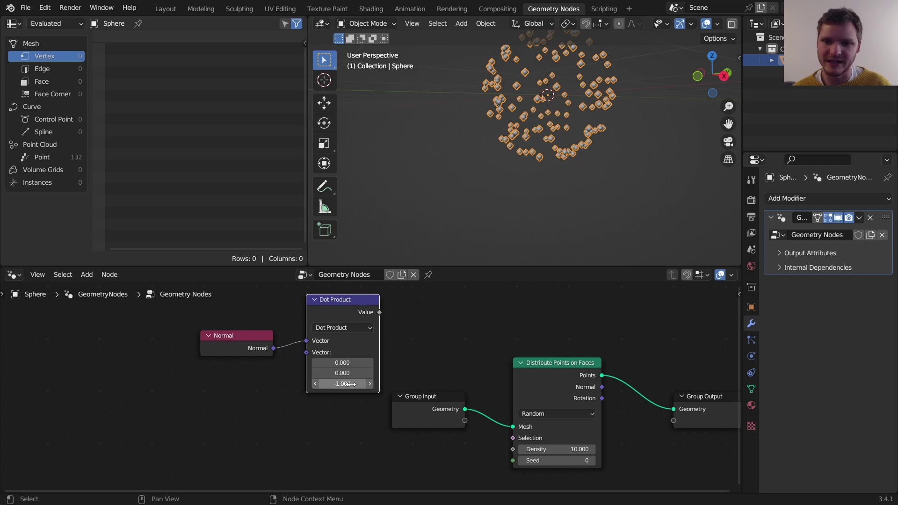
key("Return")
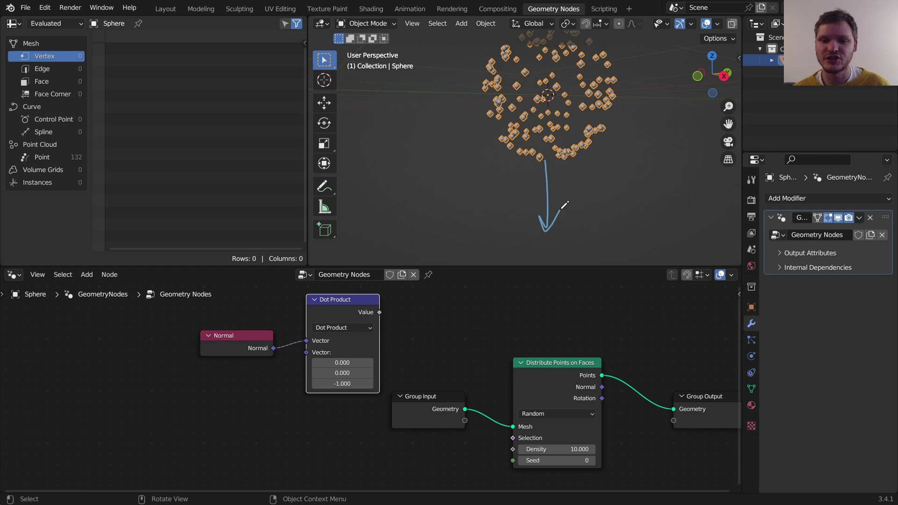
right_click_drag(549, 227, 551, 208)
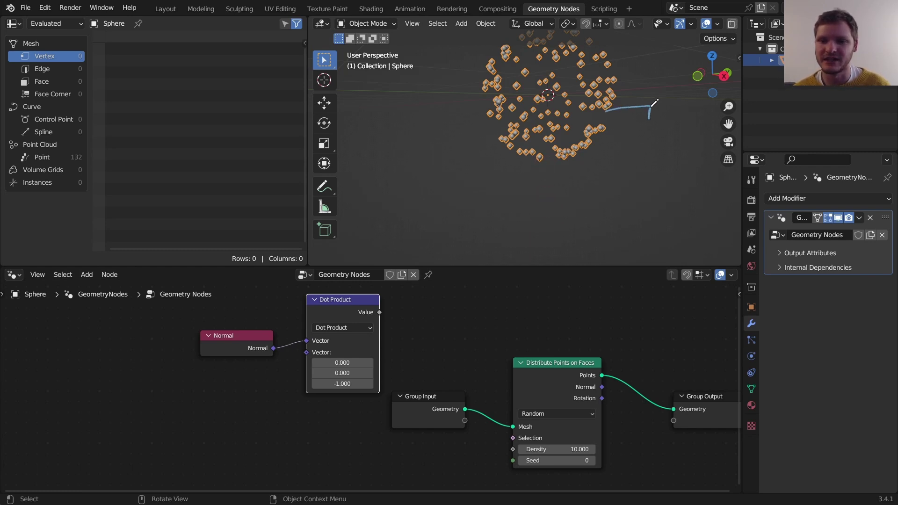
Connect the Dot Product value to the Density input of Distribute Points on Faces
middle_click_drag(474, 400, 451, 386)
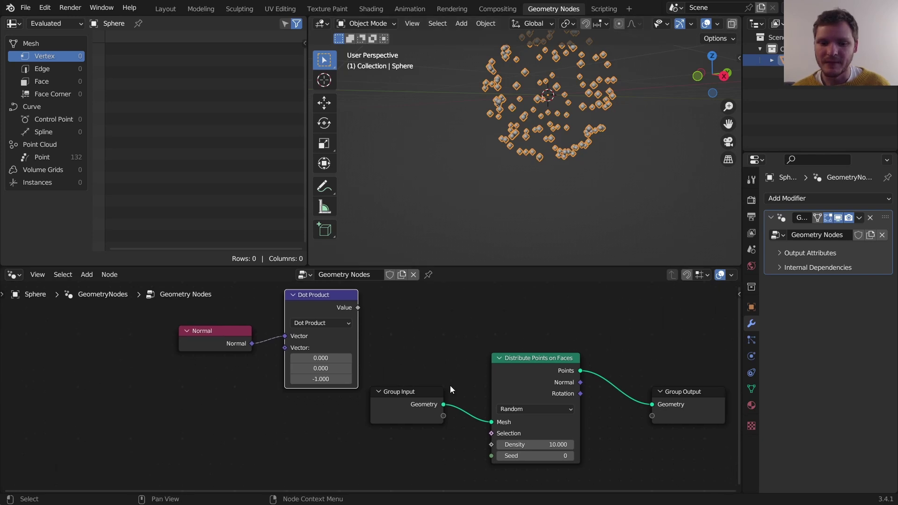
left_click_drag(358, 309, 450, 405)
left_click_drag(489, 443, 488, 443)
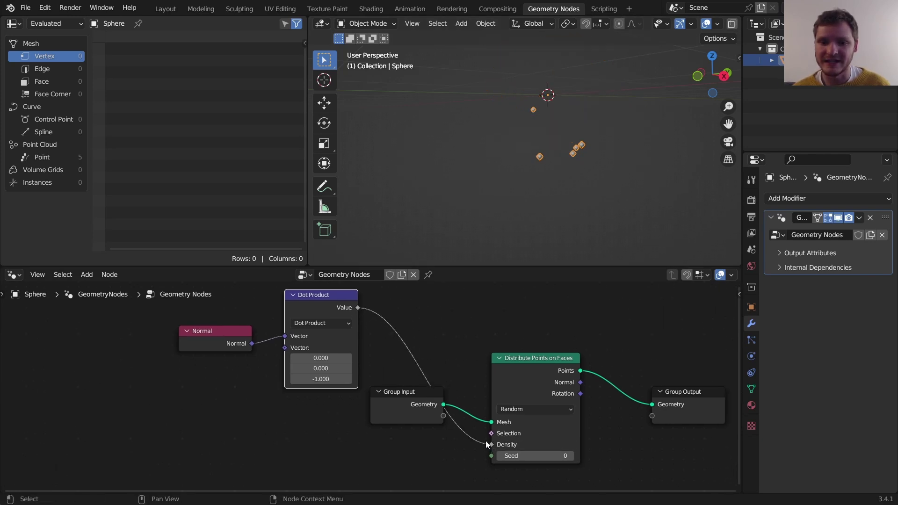
Move Group Input out of the way and insert a Map Range node between Dot Product and the Density input
left_click_drag(388, 408, 308, 460)
key("shift+a")
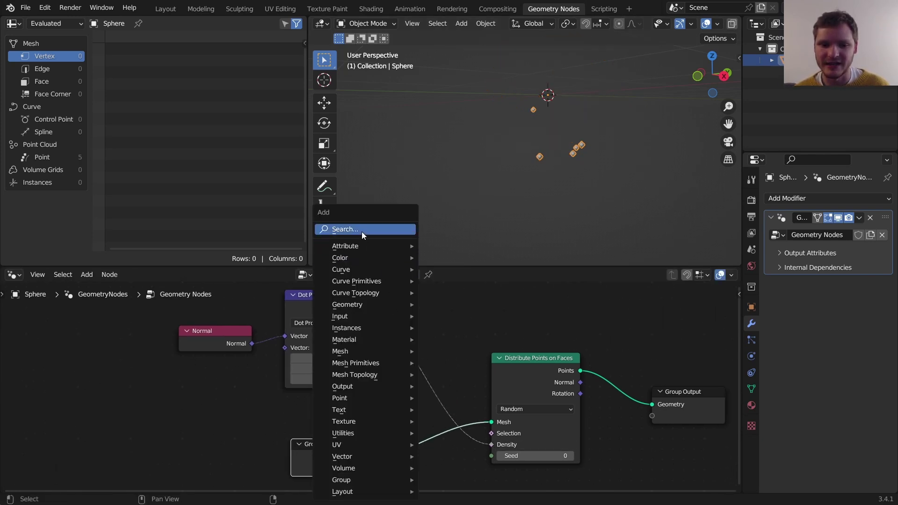
left_click(361, 232)
type("range")
key("Return")
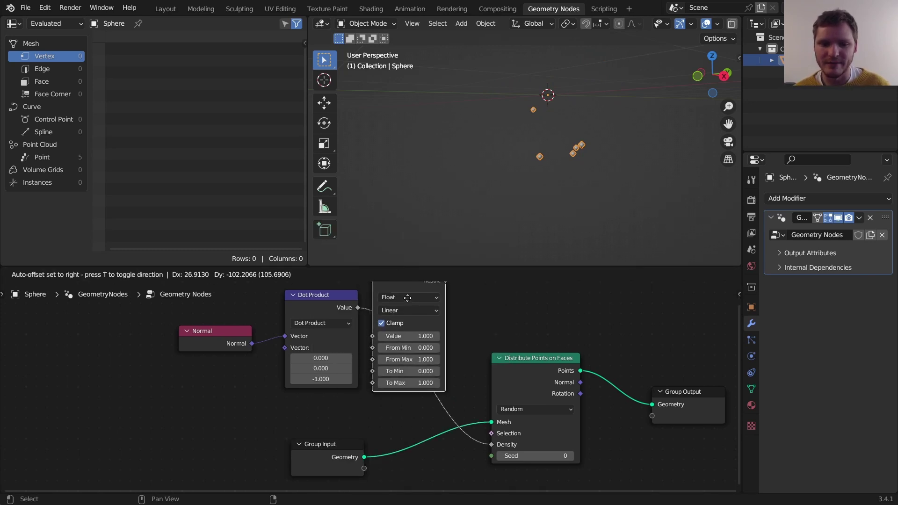
left_click(431, 380)
Raise the Map Range node's To Max to 51.5 for a denser point distribution
left_click_drag(431, 391, 470, 391)
middle_click_drag(653, 147, 585, 158)
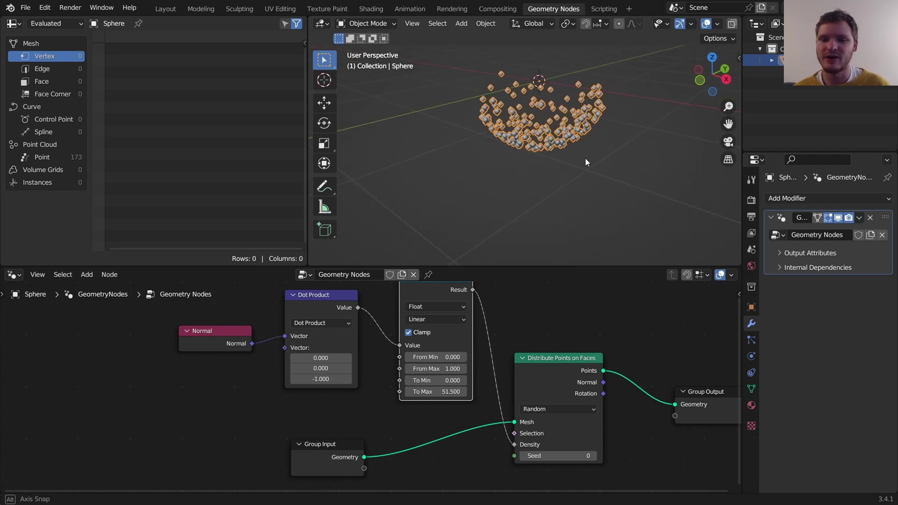
middle_click_drag(541, 116, 527, 130)
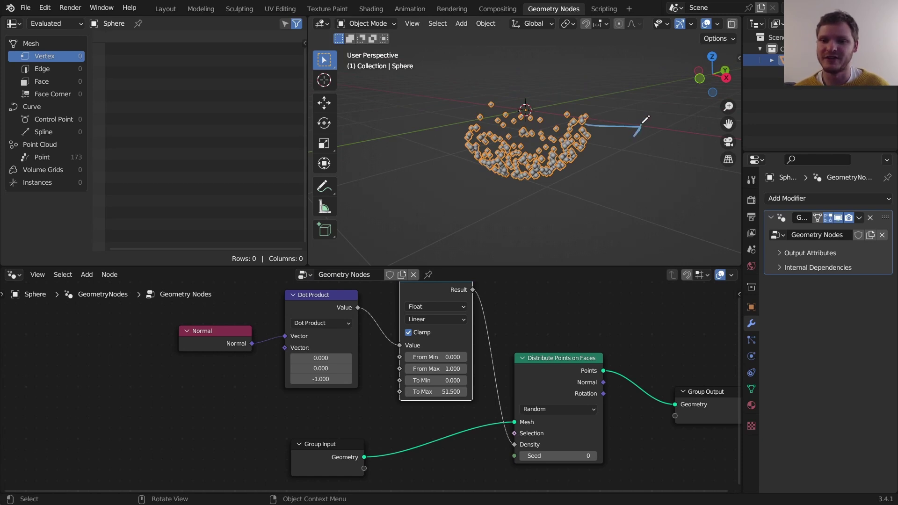
Set the Map Range node's From Min to 0.45 to confine the points to the sphere's underside
scroll(550, 161, "up", 3)
middle_click_drag(551, 161, 526, 143)
left_click_drag(444, 358, 466, 358)
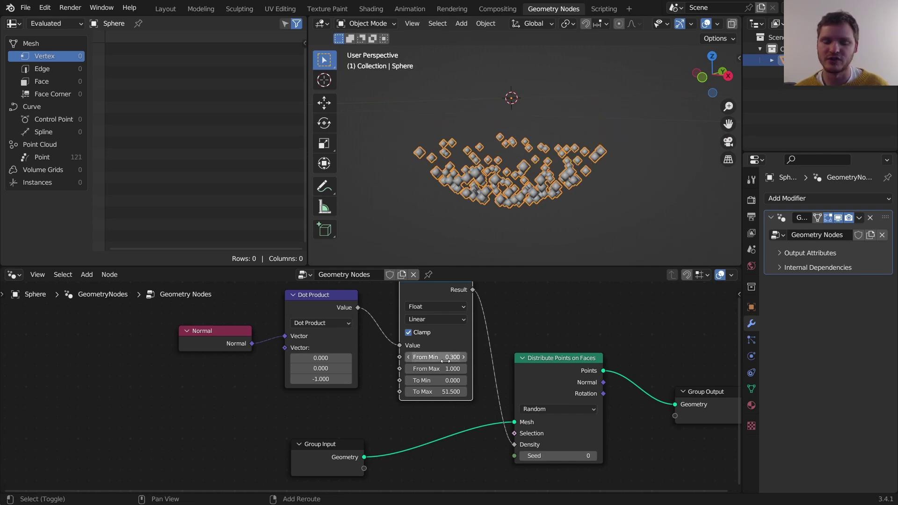
left_click_drag(445, 356, 457, 356, "shift")
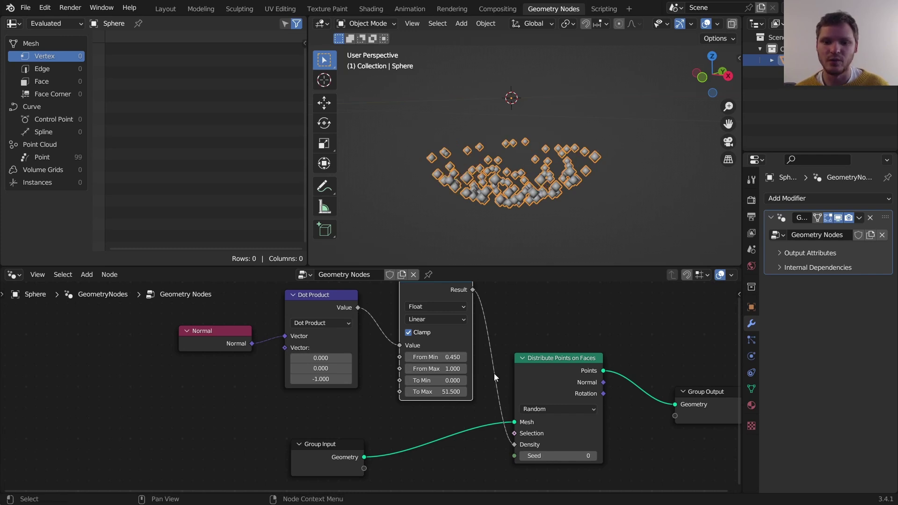
Insert an Instance on Points node between Distribute Points on Faces and Group Output
scroll(511, 366, "down", 2)
middle_click_drag(512, 367, 375, 334)
key("shift+a")
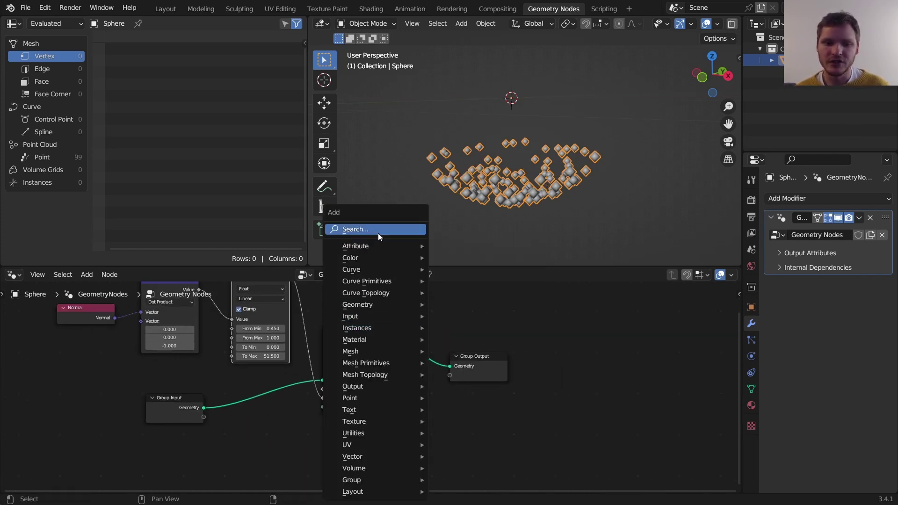
left_click(378, 233)
type("instance on")
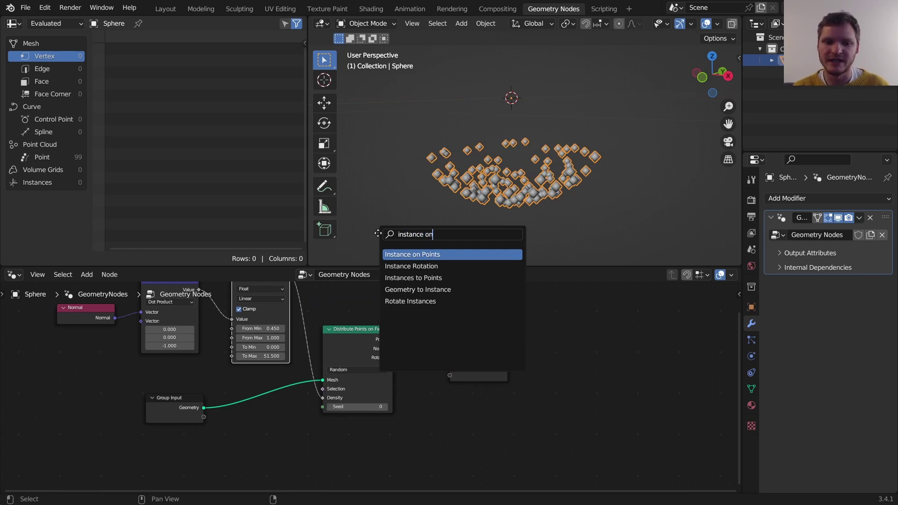
key("Return")
left_click(437, 335)
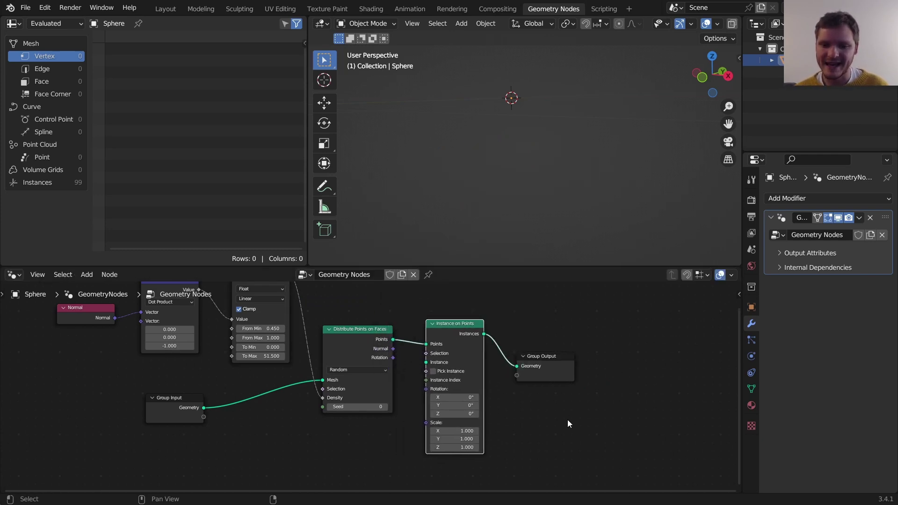
Add a Cone mesh node linked to the Instance input of Instance on Points, placed below Distribute Points on Faces
left_click_drag(438, 335, 410, 414)
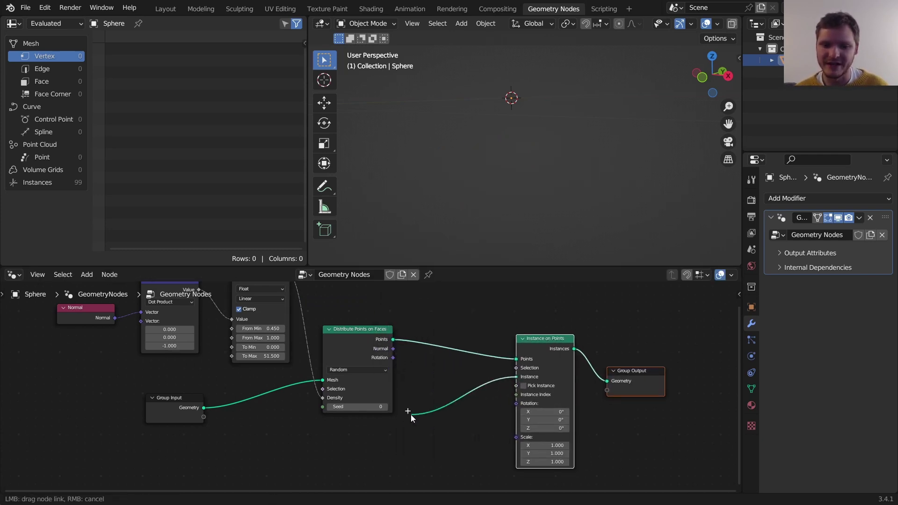
type("cone")
key("Return")
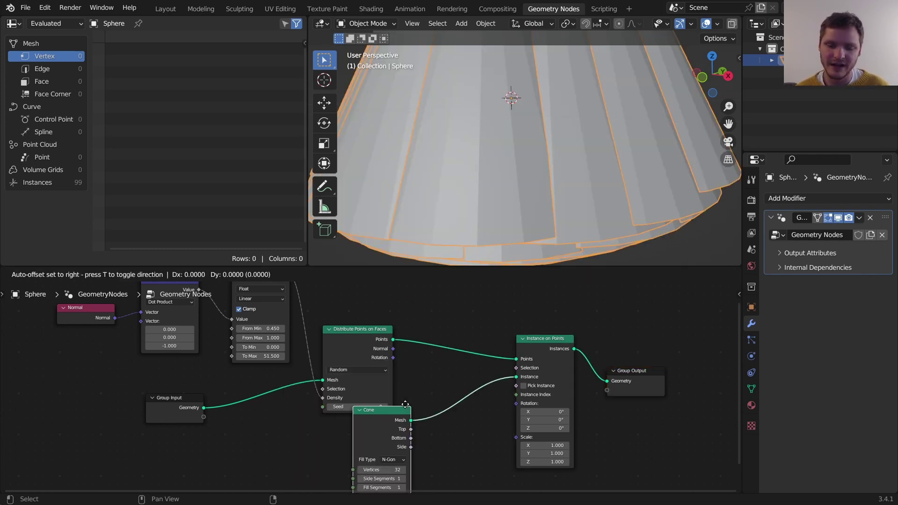
left_click(382, 413)
Insert a Transform node on the link between the Cone and the Instance input
key("shift+a")
type("tr")
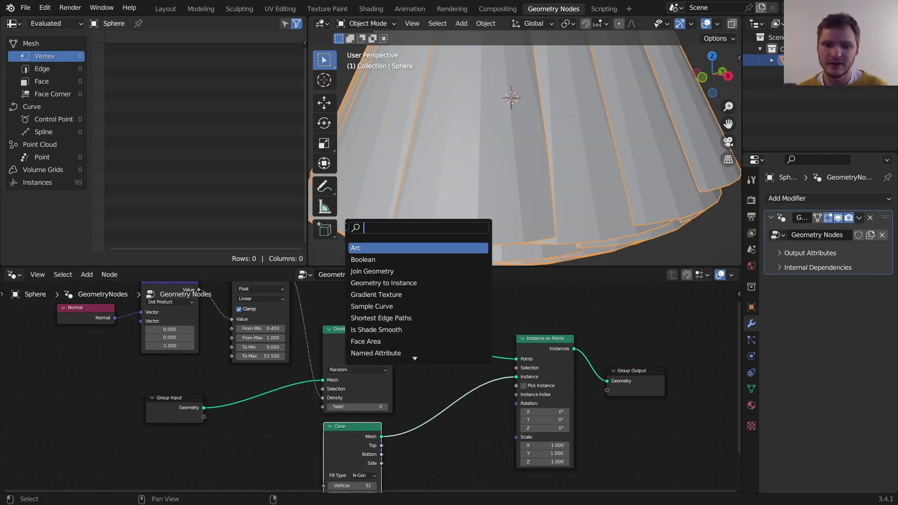
key("Return")
left_click(447, 440)
middle_click_drag(448, 440, 459, 380)
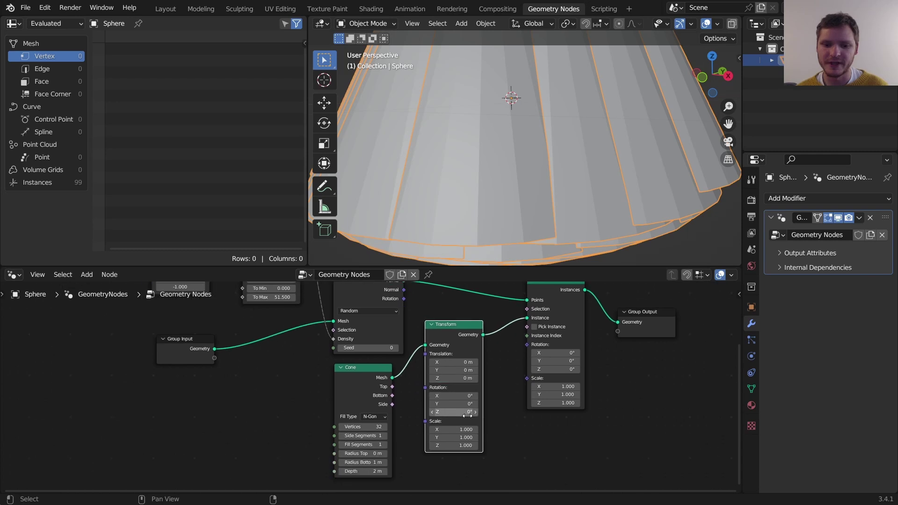
Set the Transform node's X rotation to 180° and preview the single flipped cone
left_click(458, 397)
type("180")
key("Return")
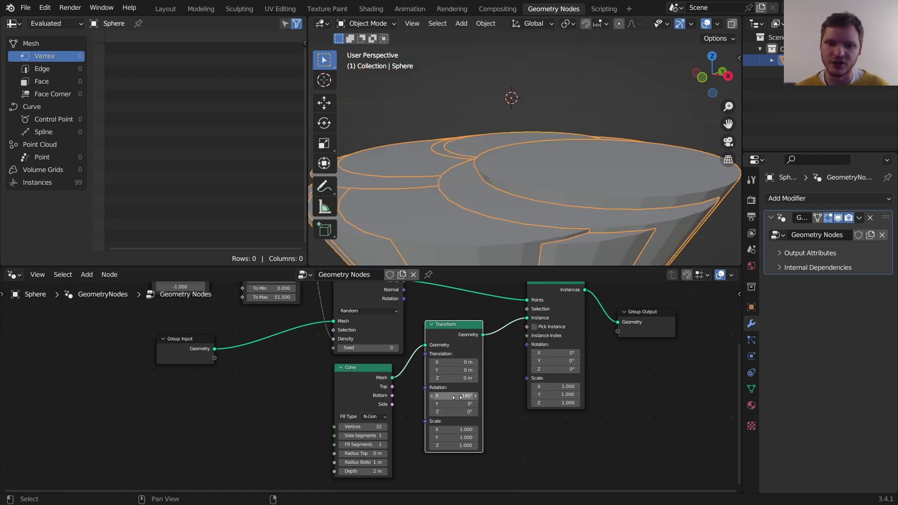
left_click(458, 325, "ctrl+shift")
Shrink the Cone to an icicle shape with a bottom radius of about 0.08 m and a depth of 0.79 m
middle_click_drag(383, 439, 405, 388)
scroll(405, 388, "up", 5)
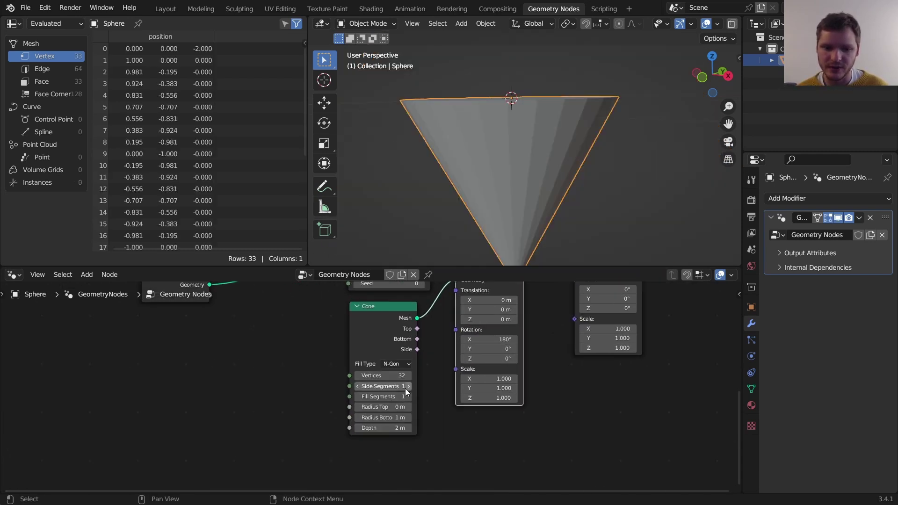
left_click(400, 415)
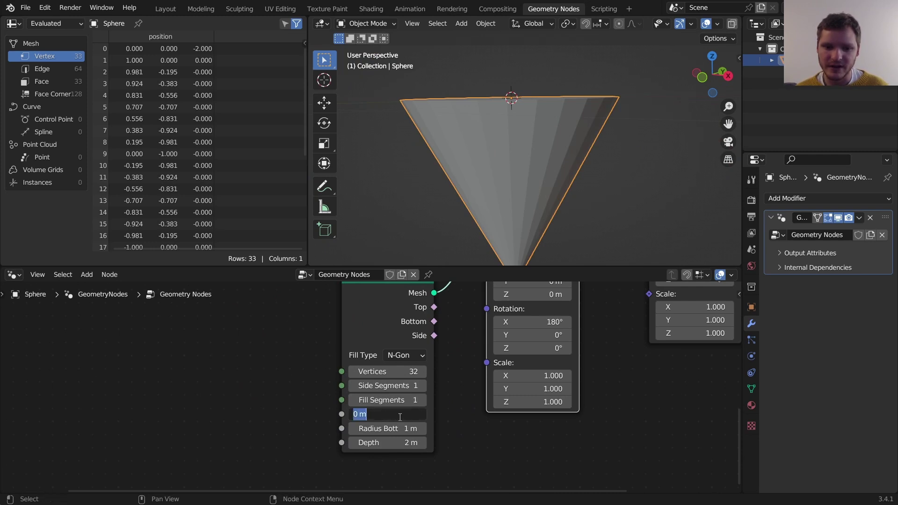
key("Return")
left_click_drag(404, 429, 365, 442)
middle_click_drag(695, 353, 509, 440)
middle_click_drag(548, 348, 491, 449)
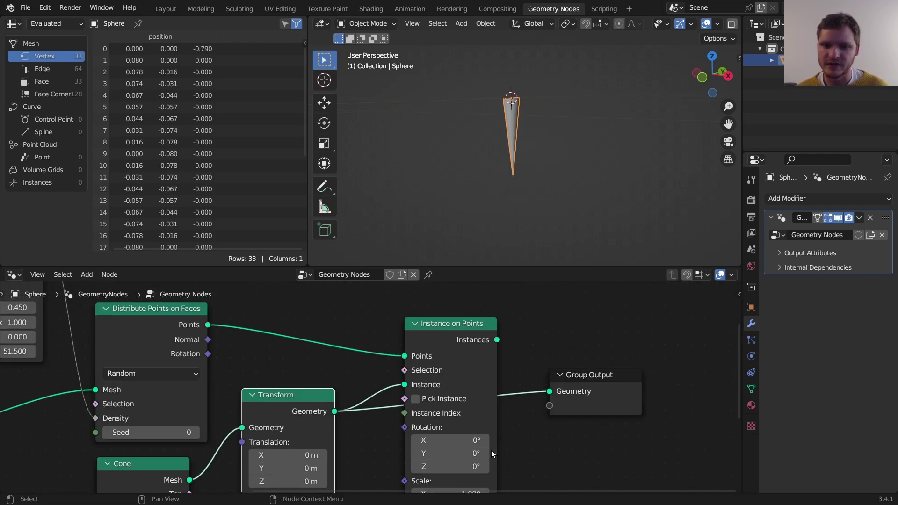
Route the Instance on Points output back to the Group Output to show all the cone instances
left_click(467, 333, "ctrl+shift")
scroll(528, 159, "down", 3)
left_click(591, 198)
middle_click_drag(492, 189, 512, 183)
scroll(485, 358, "down", 3)
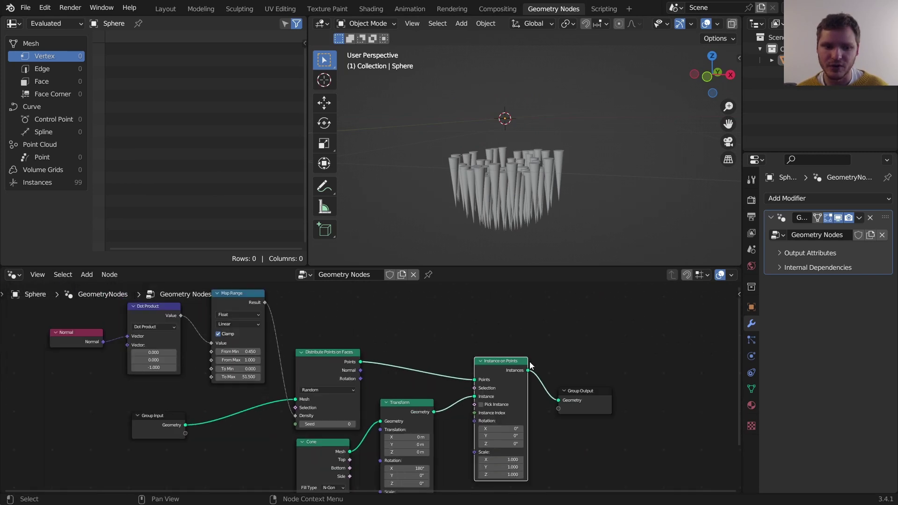
Join the Instance on Points output with the Group Input geometry through a Join Geometry node placed before Group Output
right_click_drag(508, 372, 177, 416, "ctrl+shift")
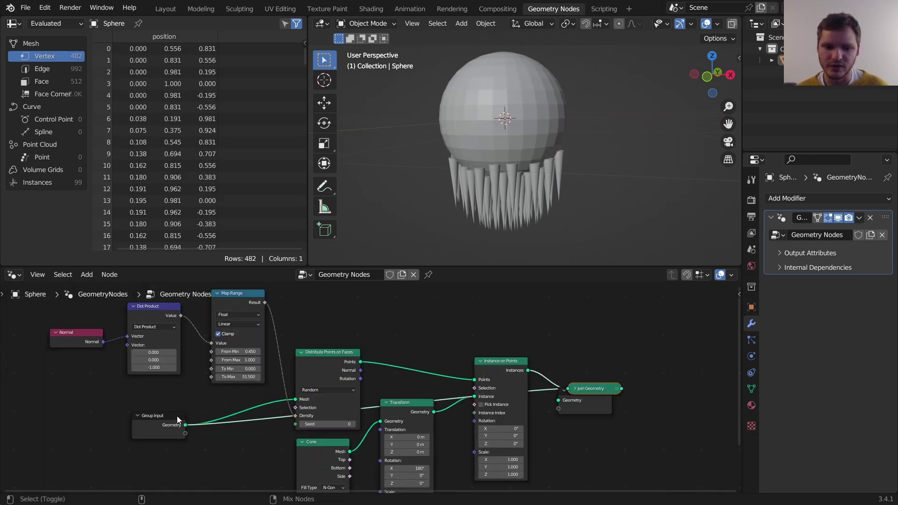
mouse_move(601, 405)
left_mouse_down()
mouse_move(716, 411)
mouse_move(592, 403)
left_mouse_up()
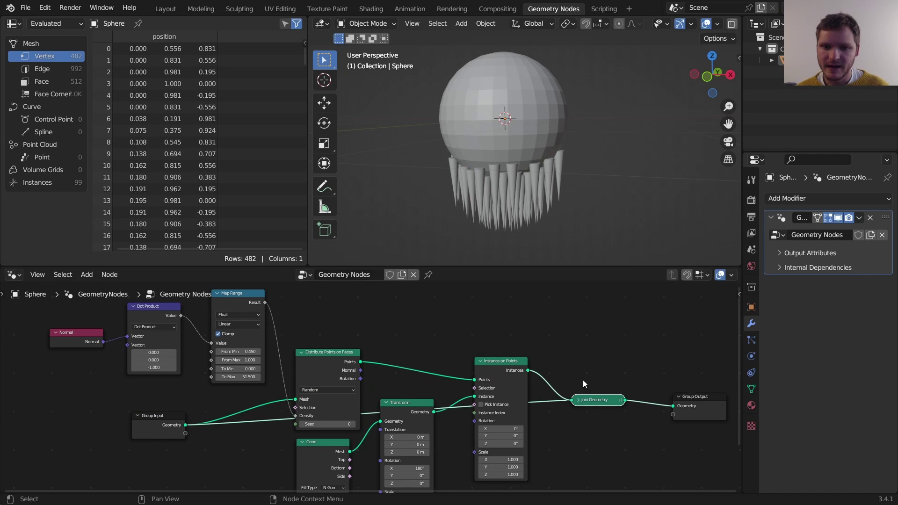
mouse_move(498, 170)
middle_mouse_down()
mouse_move(510, 153)
mouse_move(534, 173)
mouse_move(499, 175)
middle_mouse_up()
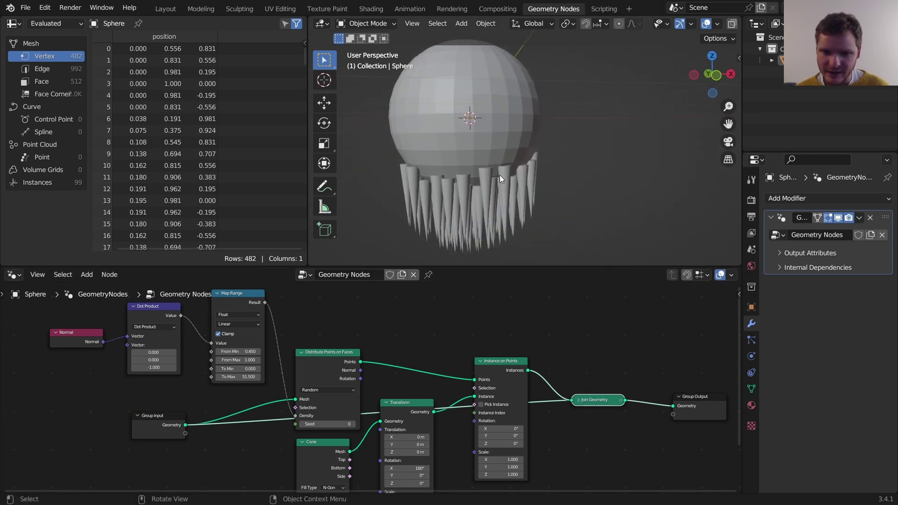
Adjust the Map Range node's From Min to thin out the icicles on the sphere's underside
scroll(500, 175, "up", 2)
middle_click_drag(395, 372, 496, 381)
scroll(420, 376, "up", 6)
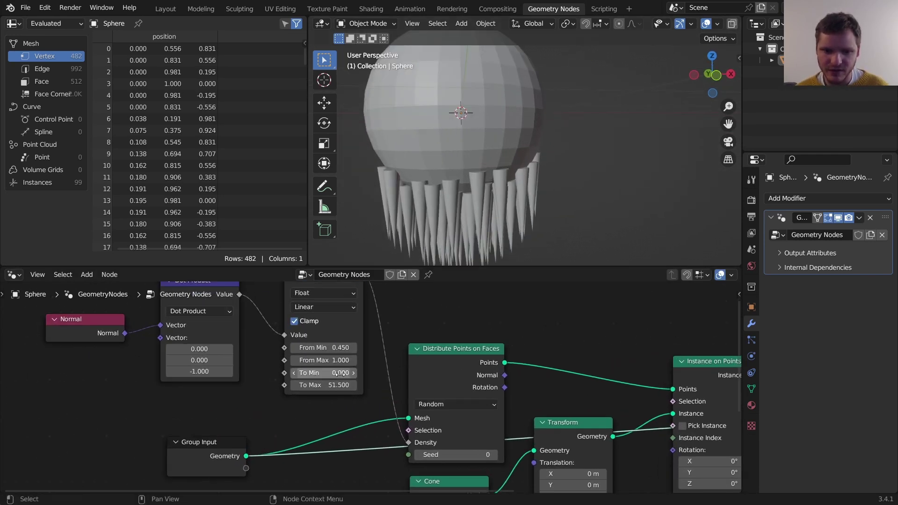
mouse_move(329, 345)
left_mouse_down()
mouse_move(355, 344)
mouse_move(344, 345)
left_mouse_up()
middle_click_drag(481, 178, 526, 155)
middle_click_drag(510, 378, 454, 427)
left_click_drag(405, 459, 397, 459, "shift")
Move Instance on Points and the nodes after it farther from the Transform node to make room
middle_click_drag(618, 420, 339, 500)
left_click_drag(687, 421, 391, 312)
key("g")
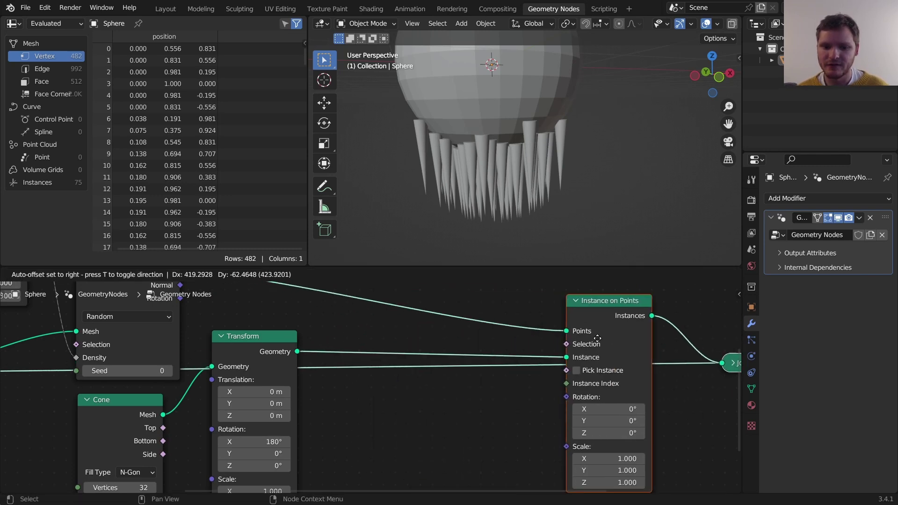
left_click(616, 341)
Add a Random Value node and link its Value to the Scale input of Instance on Points
key("shift+a")
type("rand")
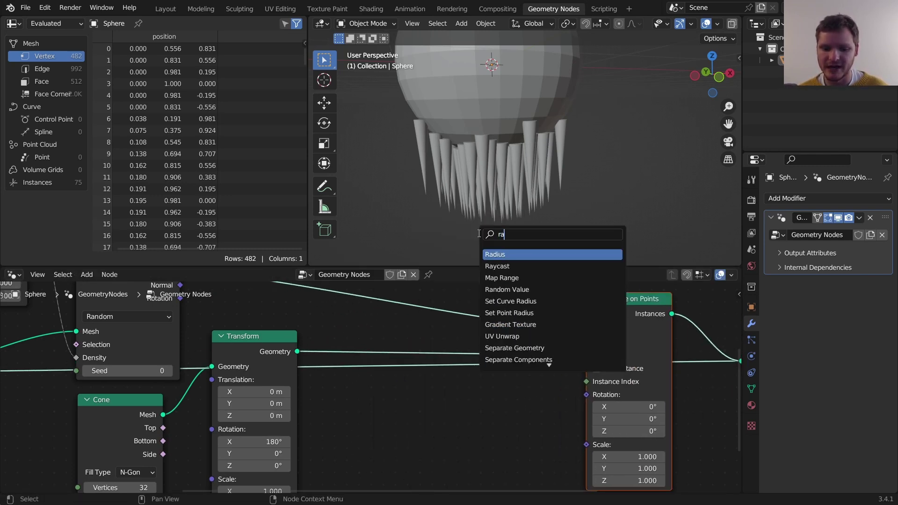
left_click(519, 254)
left_click(448, 457)
middle_click_drag(470, 458, 473, 414)
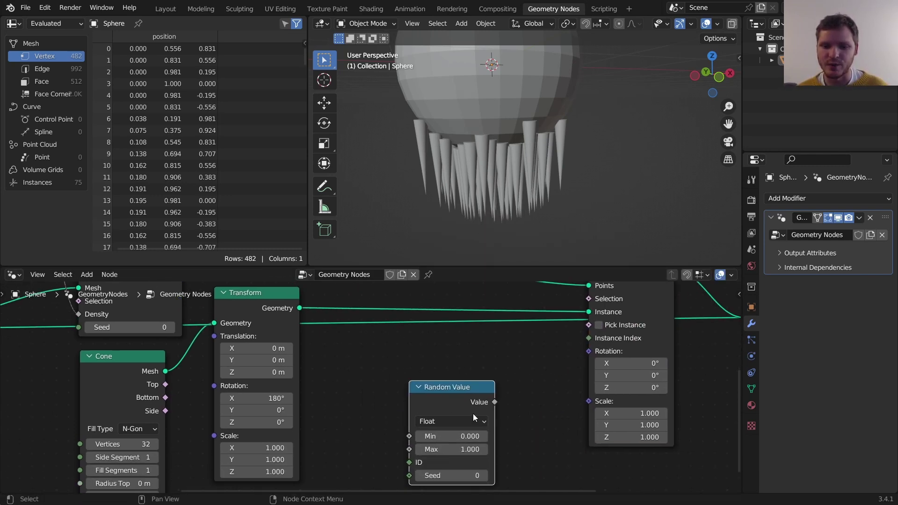
left_click_drag(494, 407, 592, 404)
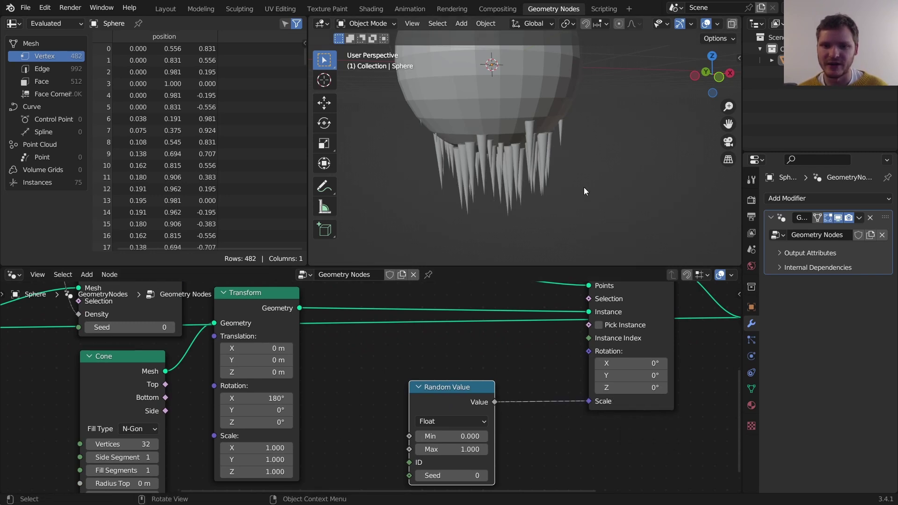
Set the Random Value node's Min to 0.2
middle_click_drag(640, 159, 459, 136)
left_click(447, 440)
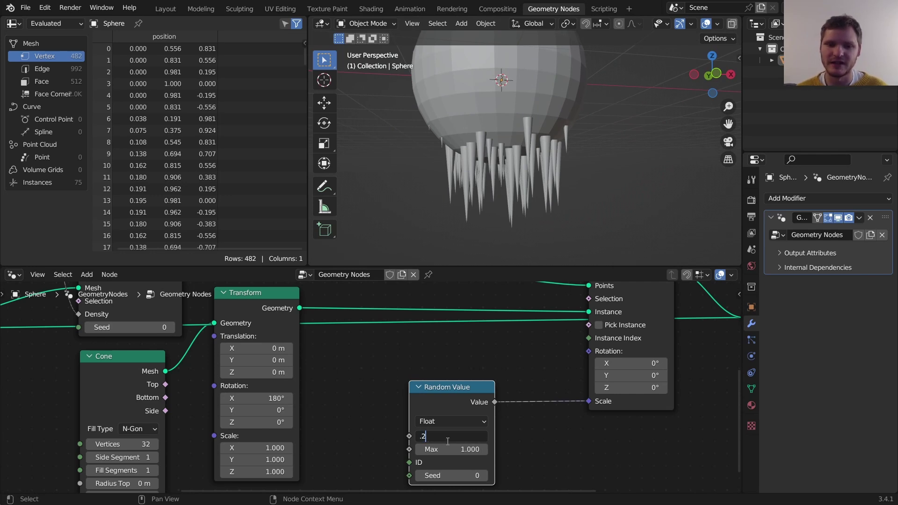
key("Return")
middle_click_drag(507, 133, 531, 152)
Set the Cone node's Side Segments to 20
middle_click_drag(269, 400, 522, 287)
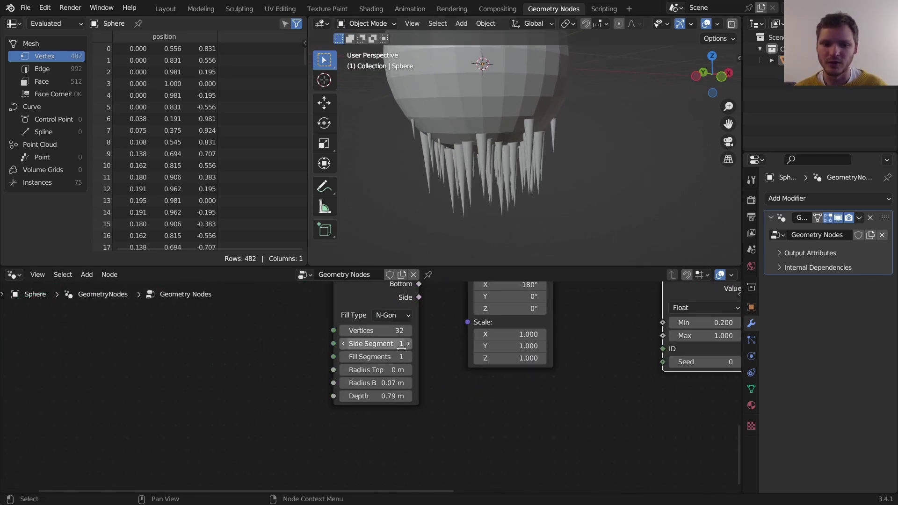
middle_click_drag(400, 362, 404, 378)
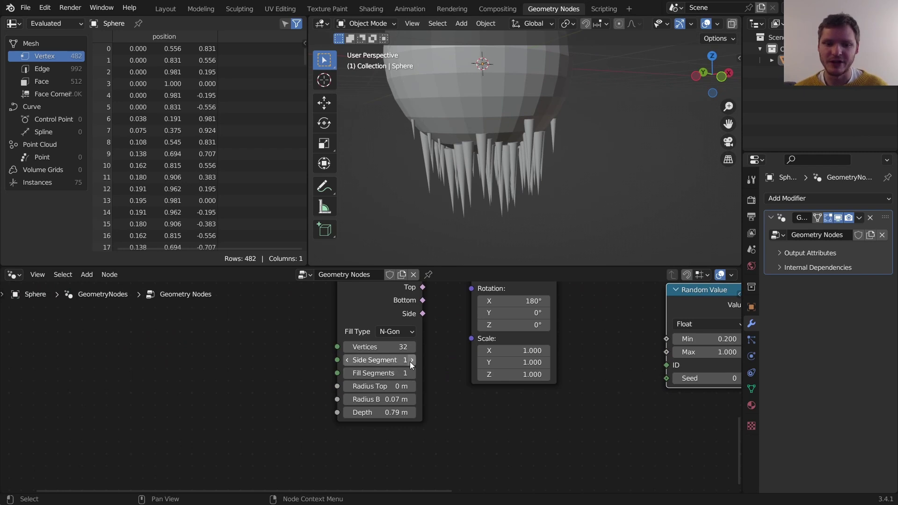
left_click(410, 360)
left_click(410, 360)
left_click(410, 361)
left_click(410, 361)
left_click(410, 360)
left_click(410, 361)
left_click(409, 360)
left_click(396, 361)
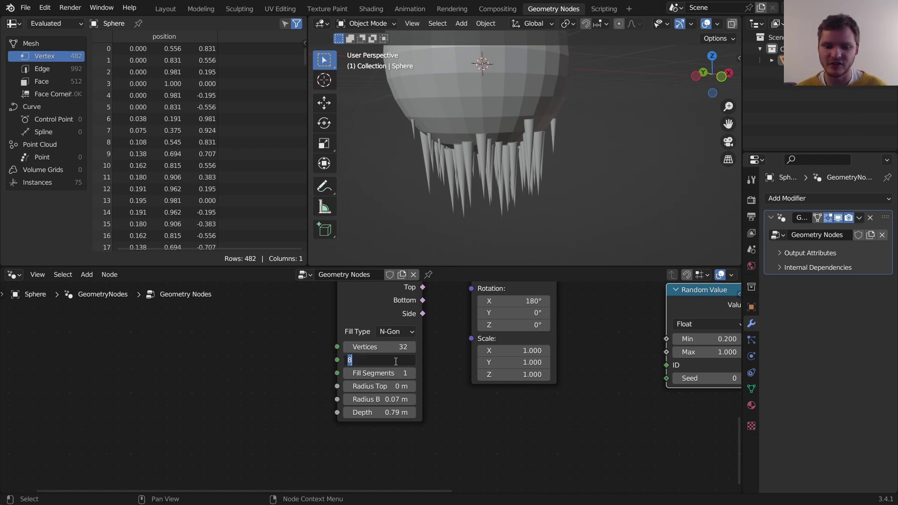
type("20")
key("Return")
scroll(706, 21, "down", 3)
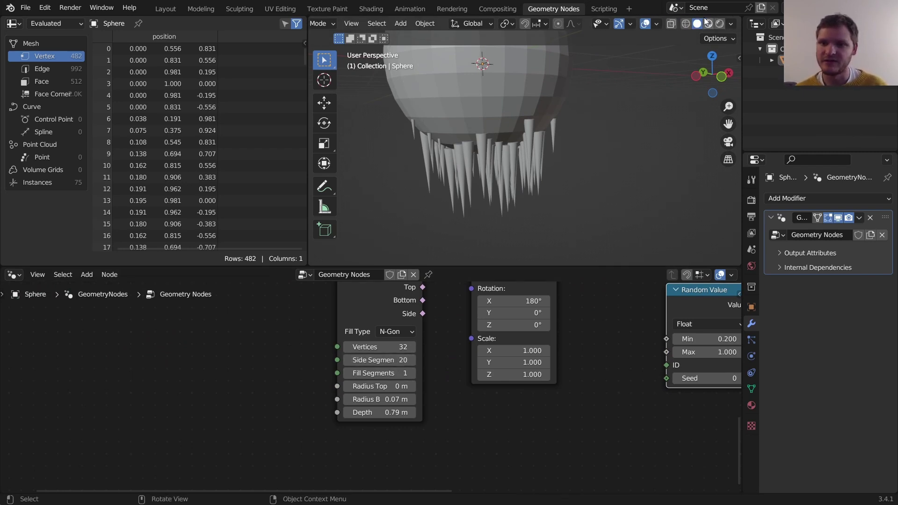
Switch the viewport to wireframe, focus on the icicles and set the Cone's Side Segments to 0
left_click(690, 26)
scroll(506, 169, "up", 6)
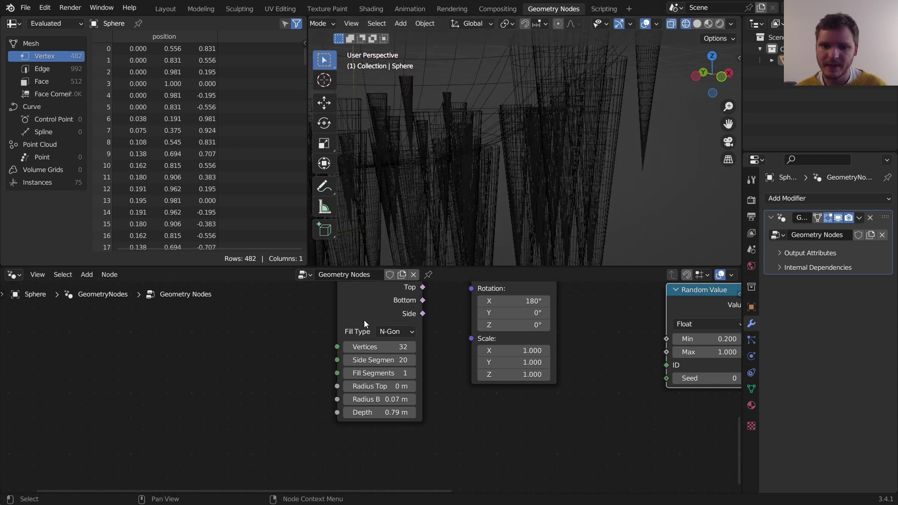
left_click(372, 360)
type("0")
key("Return")
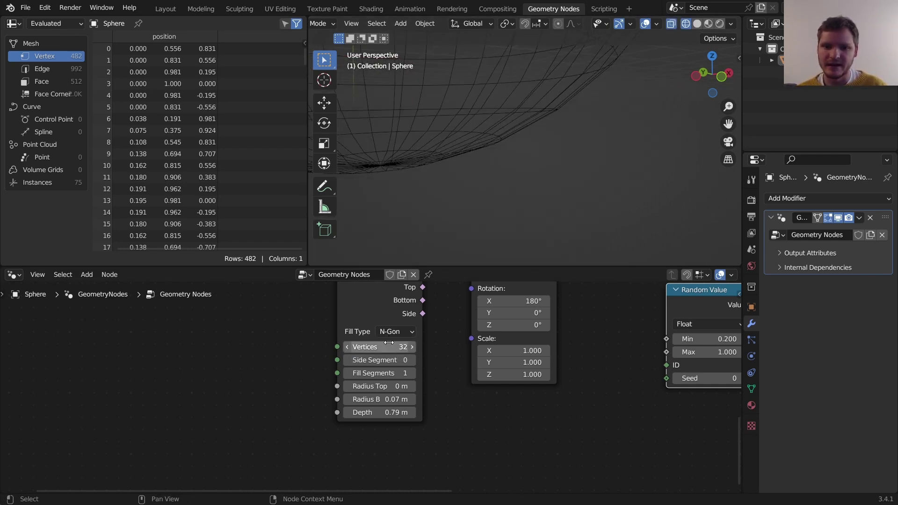
Raise the Cone's Side Segments gradually to 17 to compare the subdivisions in wireframe
left_click(412, 360)
left_click(412, 360)
left_click(412, 360)
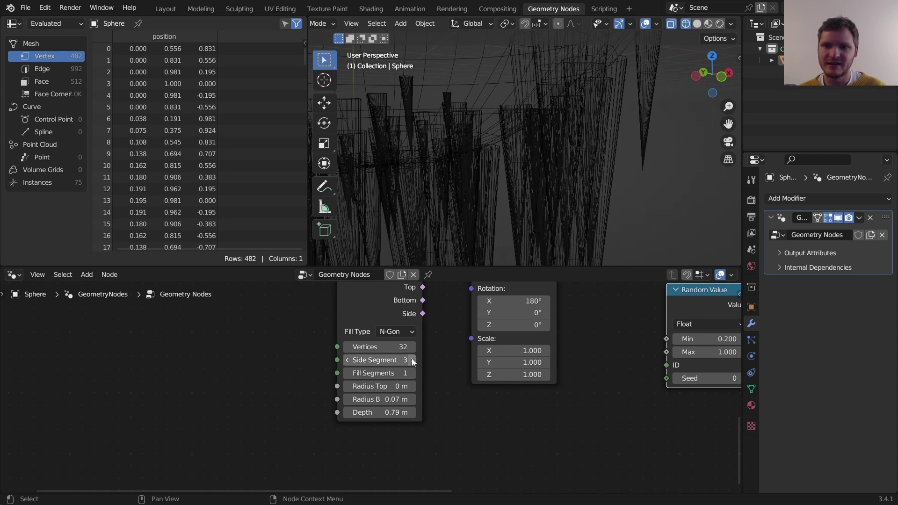
left_click(412, 360)
left_click(412, 360)
left_click(412, 360)
left_click(411, 360)
left_click(412, 360)
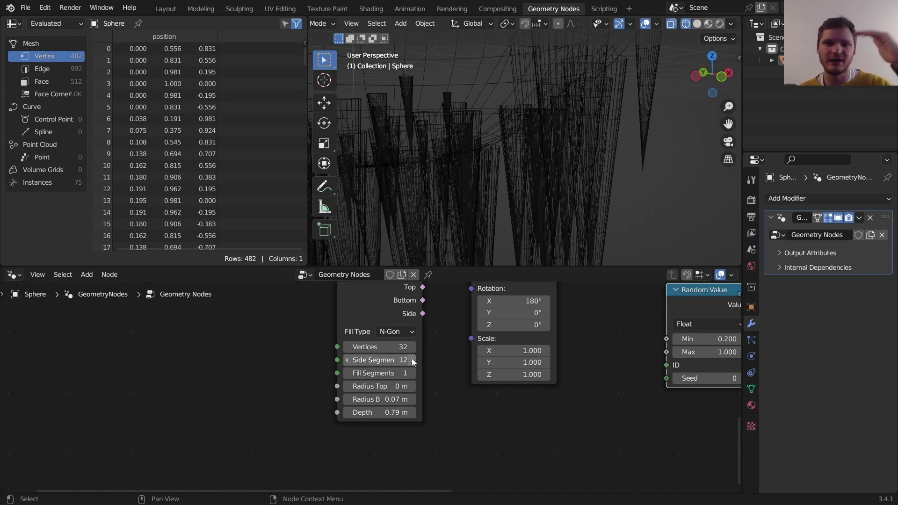
left_click(412, 360)
left_click(412, 360)
left_click(412, 360)
left_click(412, 360)
left_click(412, 360)
Set the Cone's Side Segments back to 20 and return the viewport to solid shading
left_click(397, 359)
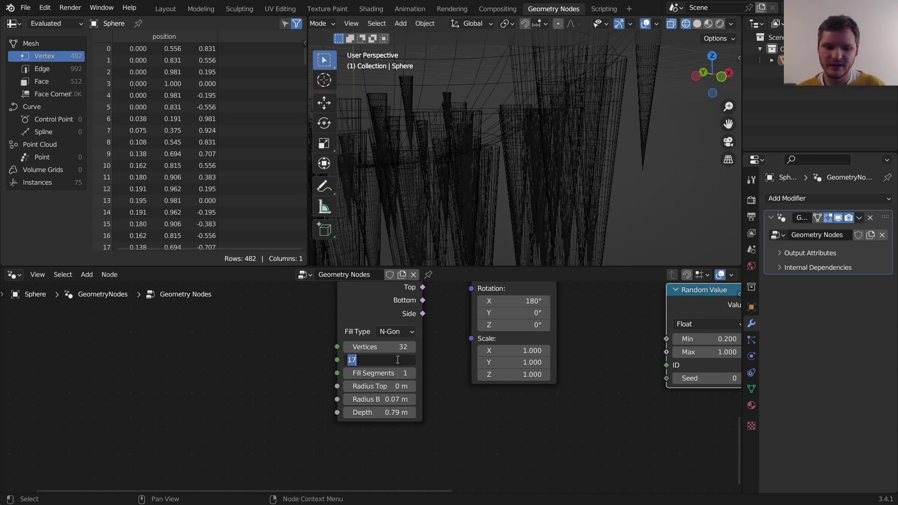
key("Return")
scroll(528, 127, "down", 8)
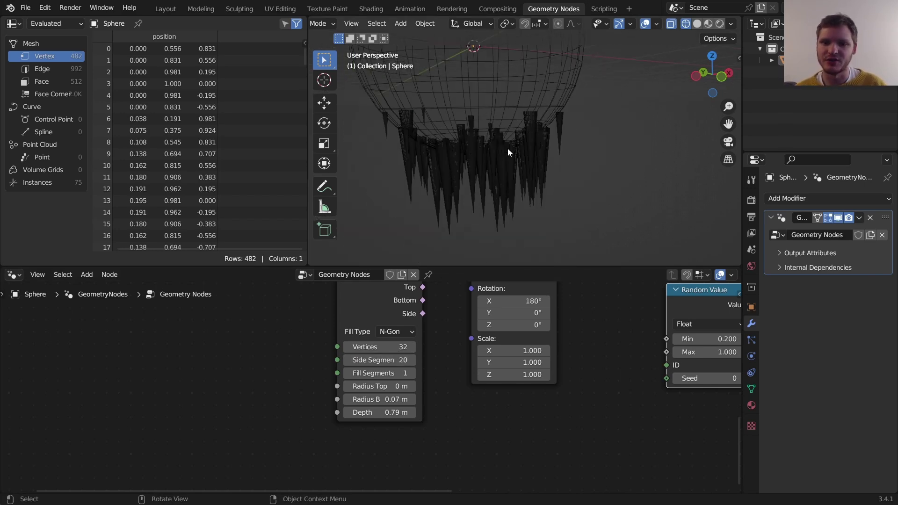
left_click(700, 23)
Insert a Realize Instances node between Instance on Points and Join Geometry
middle_click_drag(548, 340, 292, 397)
mouse_move(618, 300)
middle_mouse_down()
mouse_move(476, 368)
mouse_move(240, 375)
middle_mouse_up()
key("shift+a")
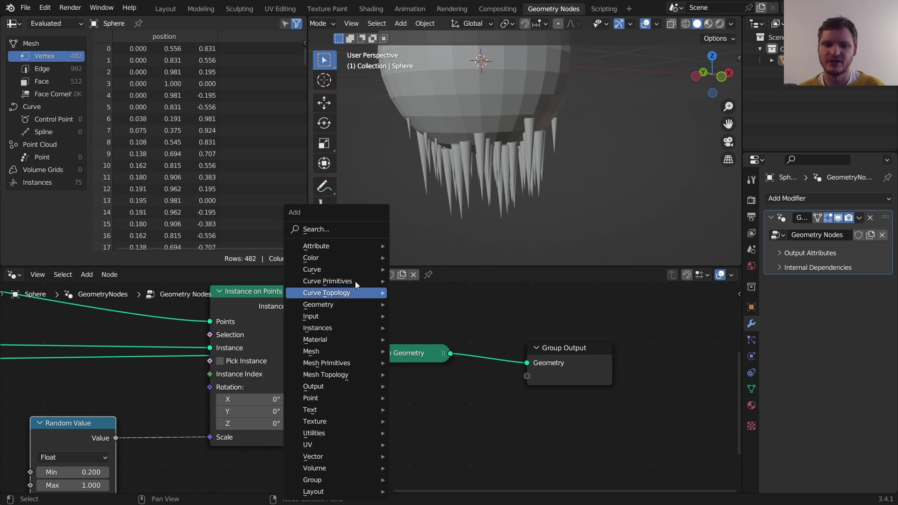
type("rea")
left_click(359, 256)
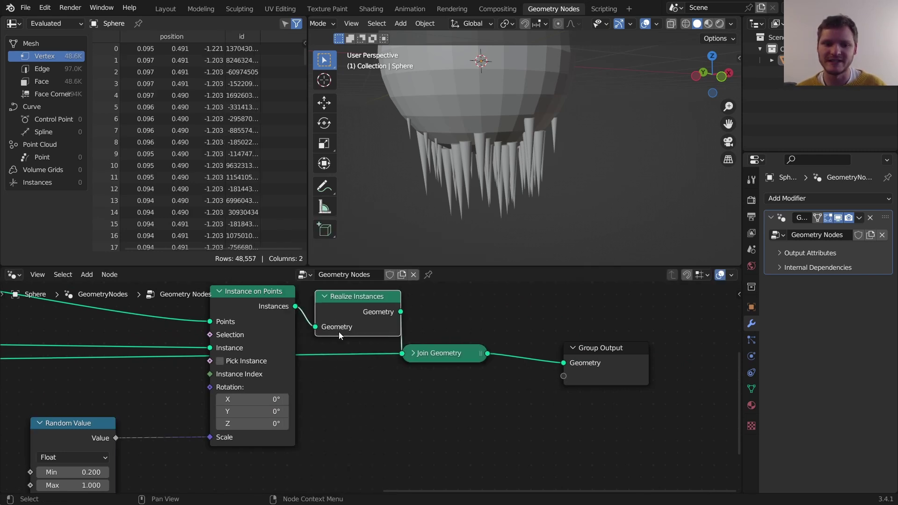
Move Join Geometry and Group Output farther from Realize Instances to free space for more nodes
middle_click_drag(481, 370, 358, 372)
left_click_drag(387, 358, 400, 393)
left_click_drag(567, 439, 368, 333)
key("g")
left_click(687, 359)
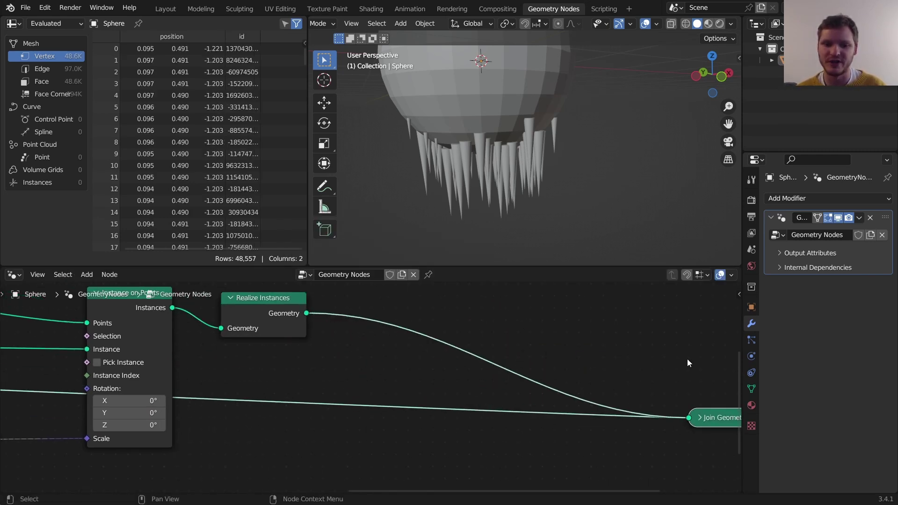
Insert a Set Position node between Realize Instances and Join Geometry
key("shift+a")
type("set")
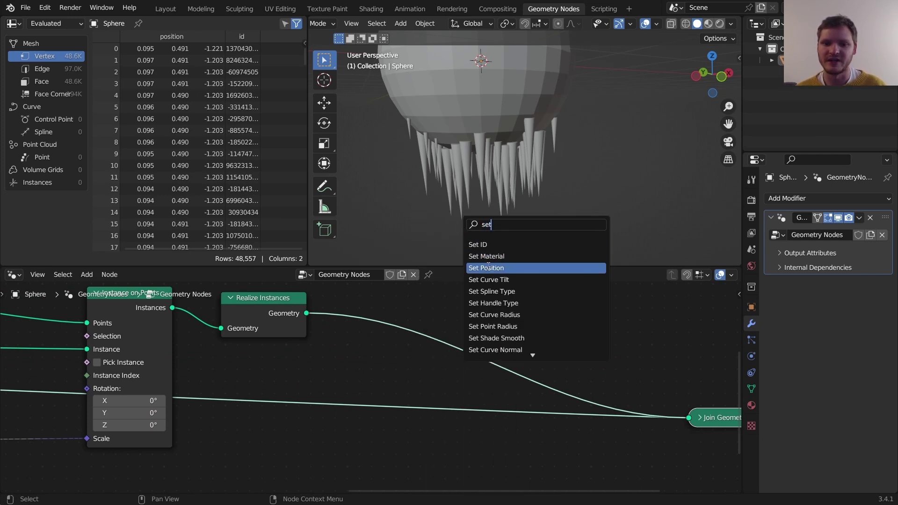
left_click(487, 267)
left_click(520, 349)
Add a Noise Texture with its Color output linked to the Offset of Set Position
left_click_drag(487, 362, 352, 363)
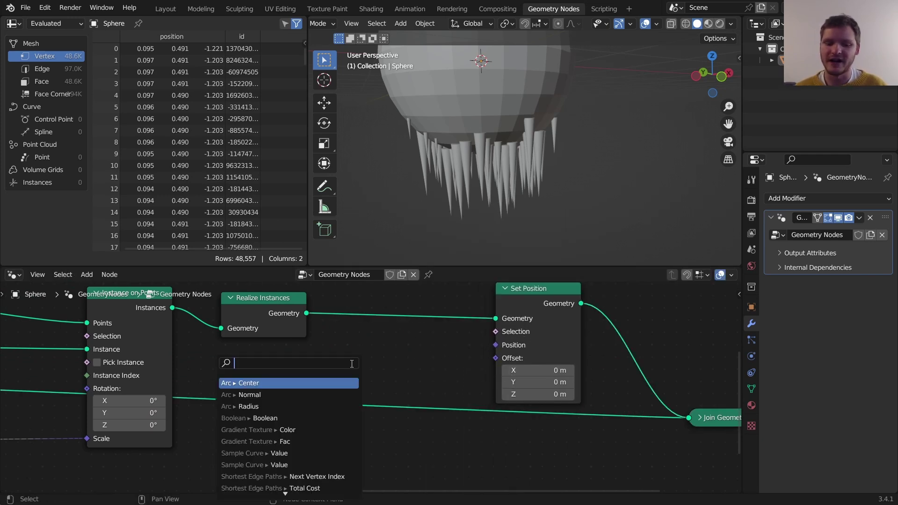
type("noise")
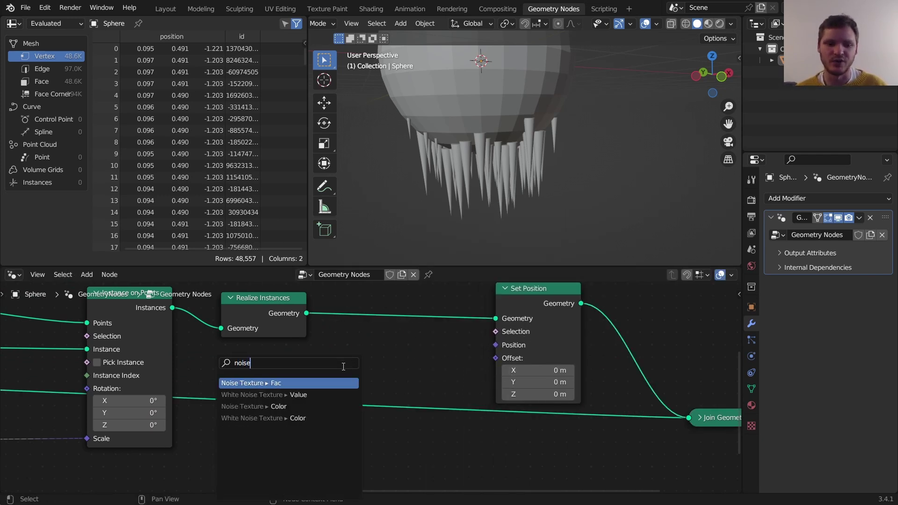
left_click(299, 405)
left_click(258, 418)
middle_click_drag(354, 398, 348, 357)
Insert a Vector Math node between the Noise Texture's Color and the Set Position Offset
key("shift+a")
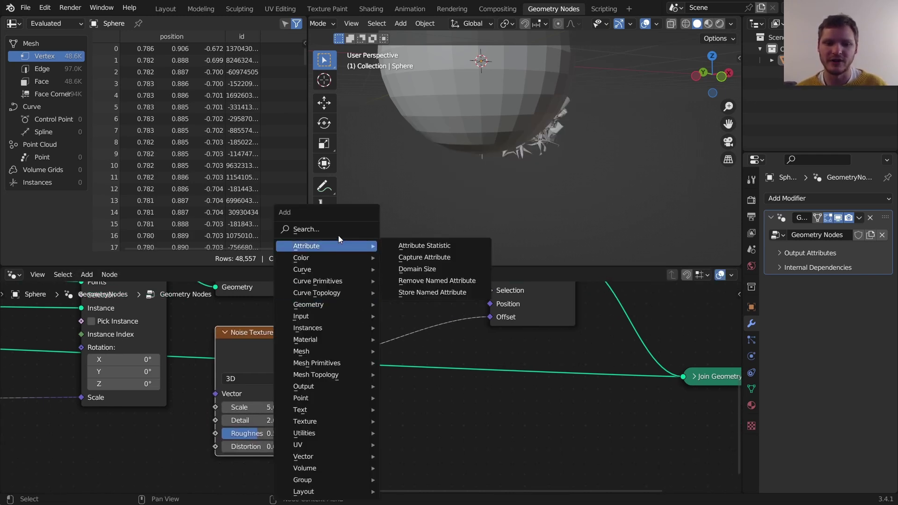
left_click(336, 230)
type("vec")
left_click(367, 260)
left_click(373, 350)
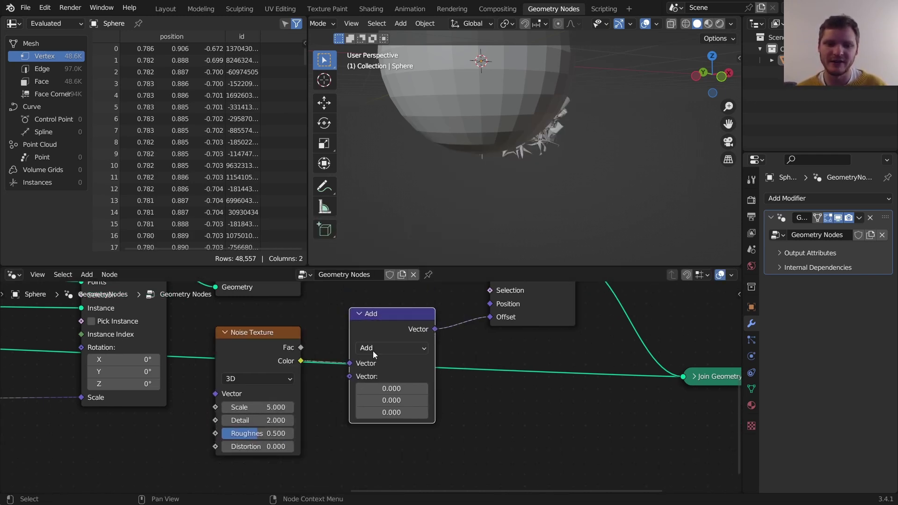
Change the Vector Math operation to Subtract and set all three vector components to 0.5
left_click(375, 348)
left_click(375, 338)
left_click(388, 389)
type(".")
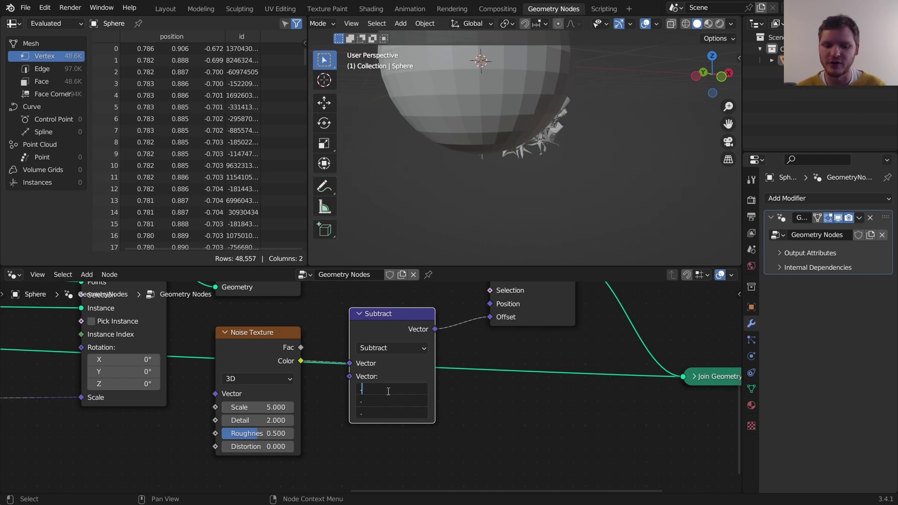
type("5")
key("Return")
Duplicate the Subtract node as a Scale operation and insert it between Subtract and the Set Position Offset
key("shift+d")
left_click(382, 313)
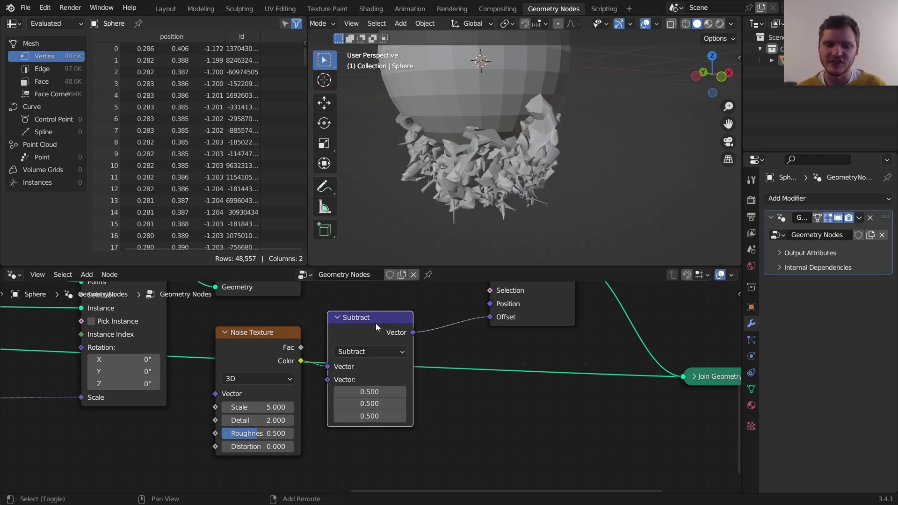
left_click(491, 336)
left_click(489, 138)
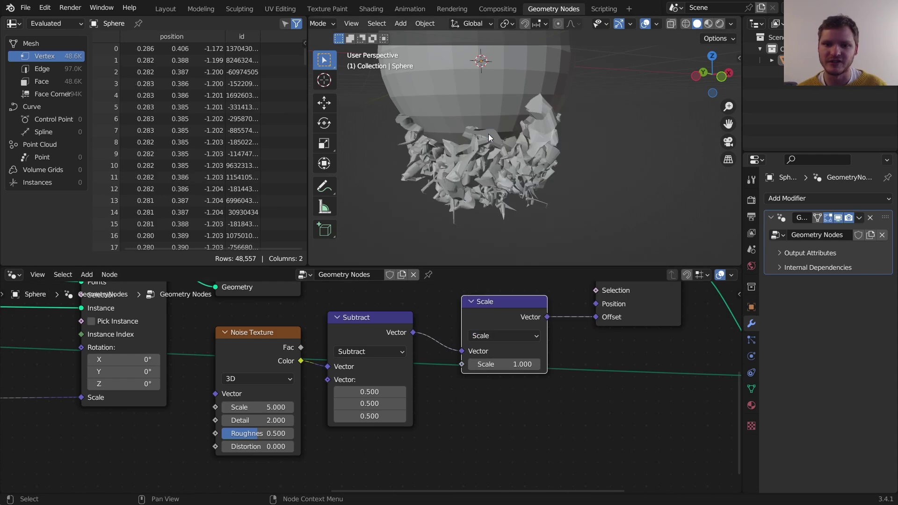
Set the Scale node's factor to 0.050 to soften the noise distortion and inspect the tops of the icicles
mouse_move(524, 365)
left_mouse_down("shift")
mouse_move(479, 365)
mouse_move(500, 365)
left_mouse_up("shift")
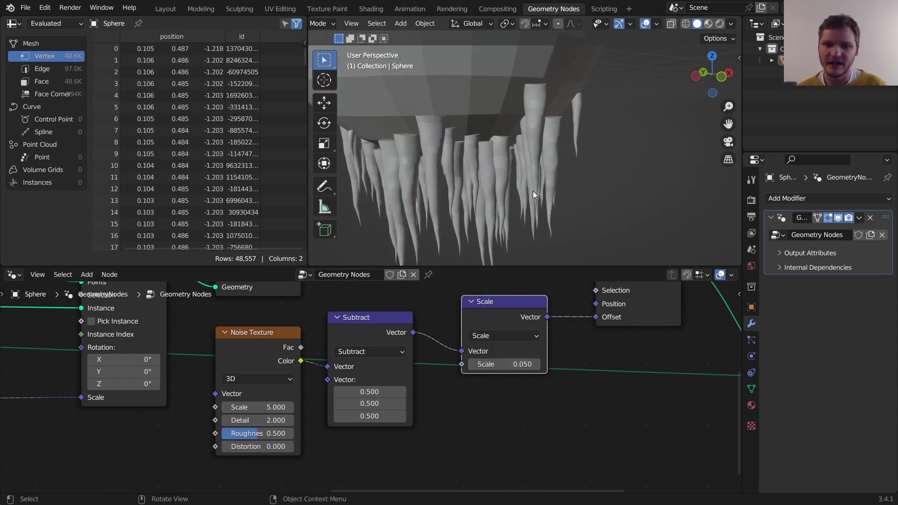
middle_click_drag(444, 164, 459, 168, "shift")
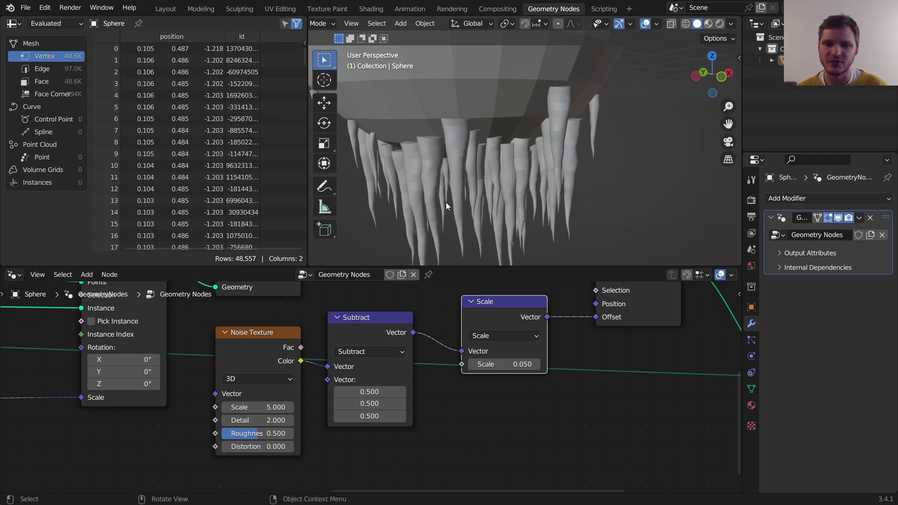
scroll(454, 180, "up", 3)
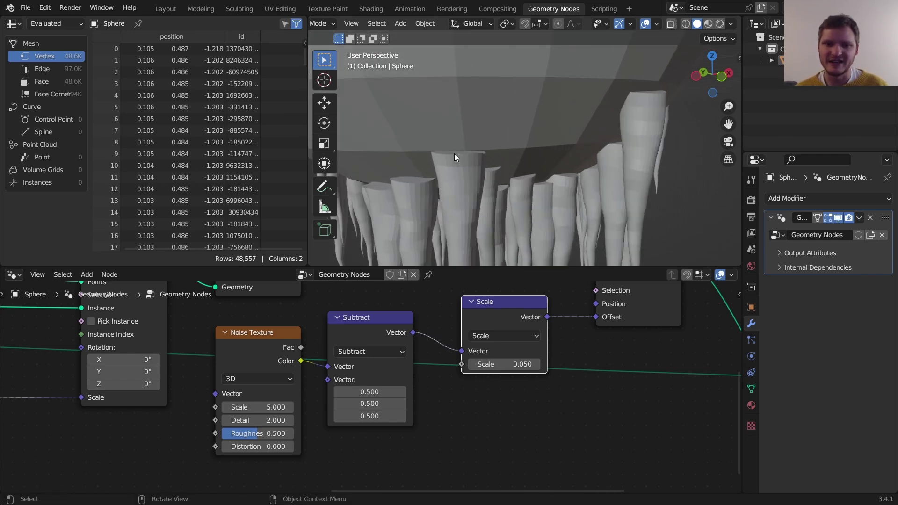
left_click_drag(453, 154, 468, 152)
Insert a Set Position node between Distribute Points on Faces and Instance on Points, with a Z offset of 0.03 m
scroll(430, 380, "down", 8)
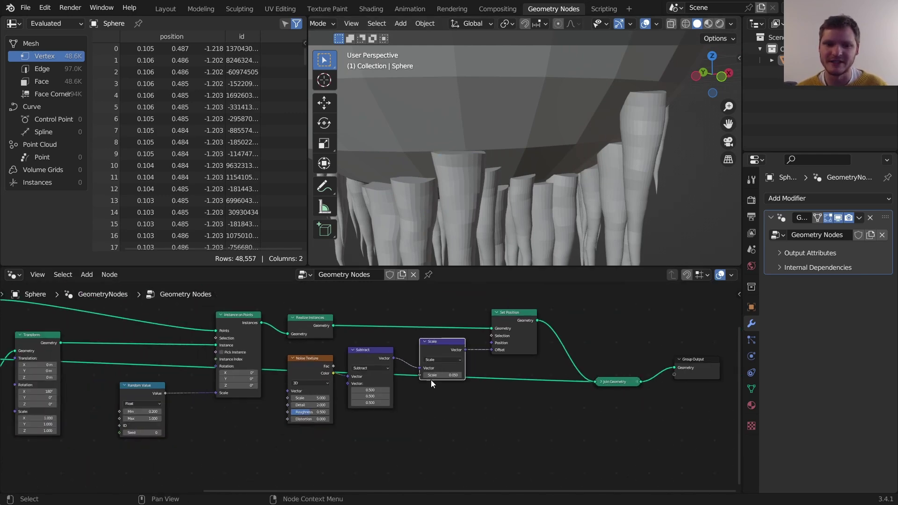
middle_click_drag(431, 380, 558, 392)
left_click_drag(359, 335, 290, 335)
scroll(346, 327, "up", 5)
middle_click_drag(346, 331, 339, 370)
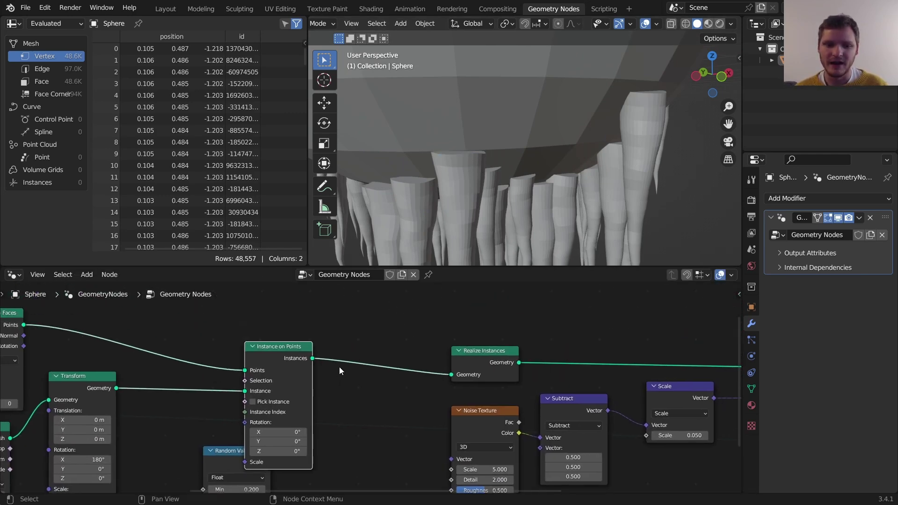
middle_click_drag(232, 355, 442, 365)
key("shift+a")
type("set")
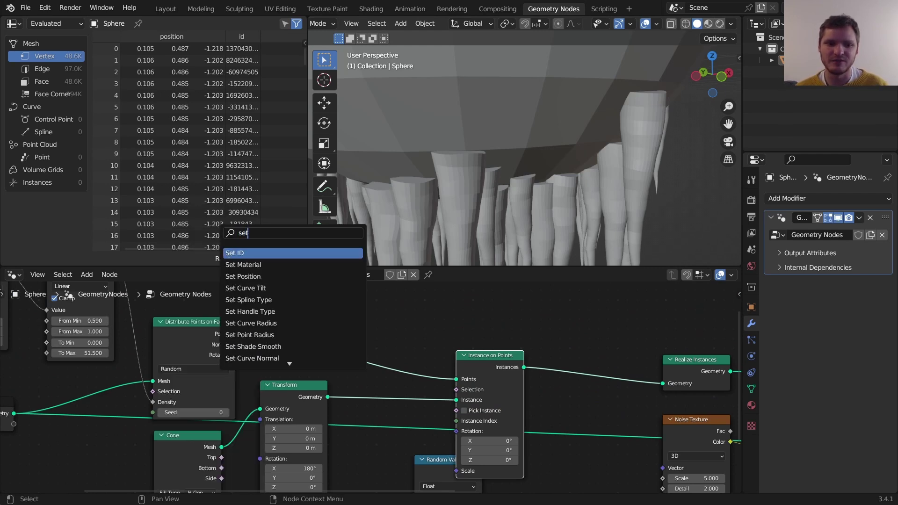
left_click(243, 276)
left_click(355, 377)
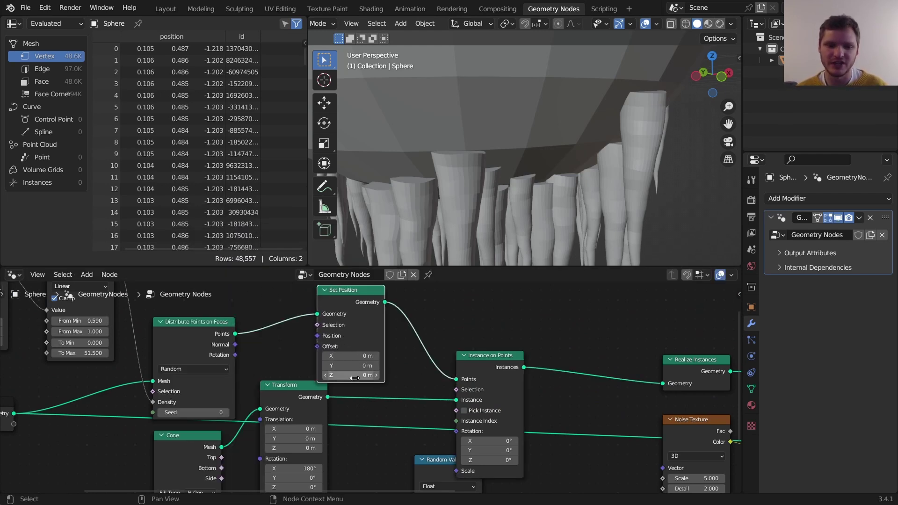
left_click_drag(354, 375, 362, 375)
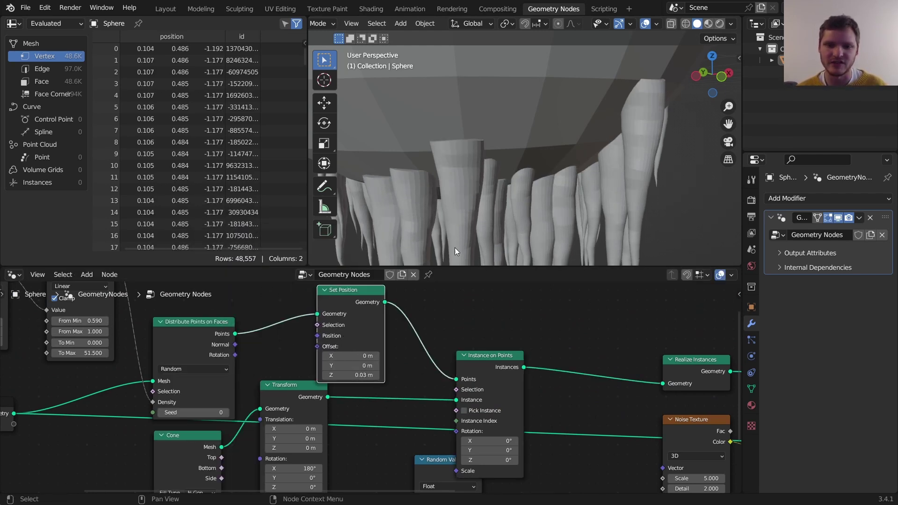
Insert a Set Shade Smooth node between the noise-driven Set Position and Join Geometry
scroll(486, 156, "down", 5)
middle_click_drag(561, 322, 202, 273)
key("shift+a")
left_click(447, 229)
type("shad")
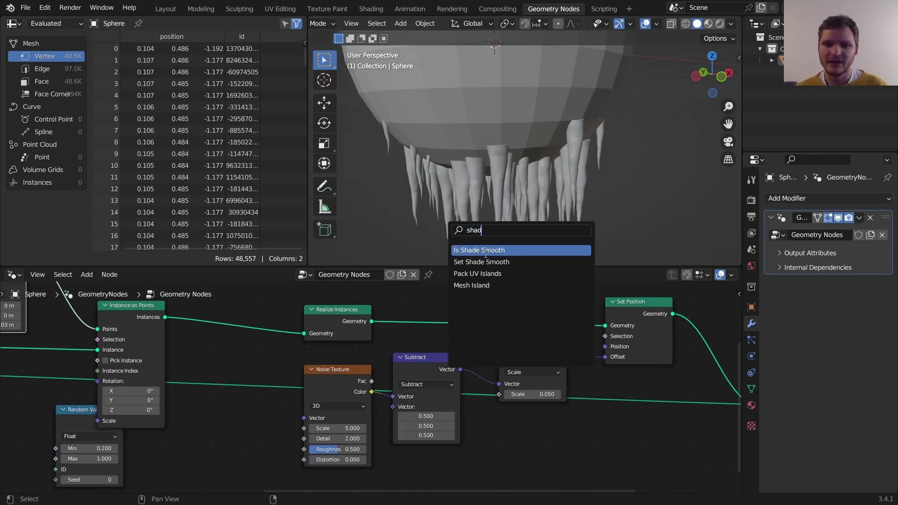
left_click(493, 262)
left_click(711, 357)
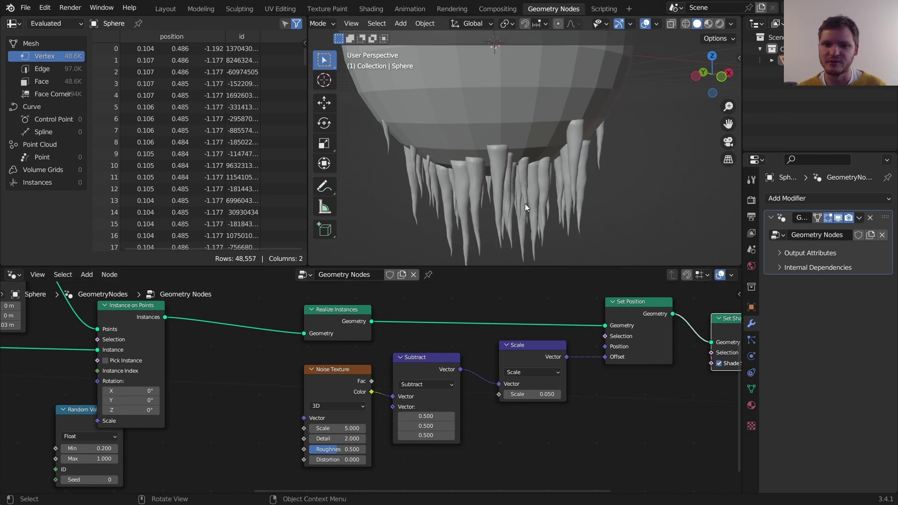
scroll(524, 203, "down", 5)
middle_click_drag(528, 186, 525, 168)
scroll(519, 167, "up", 4)
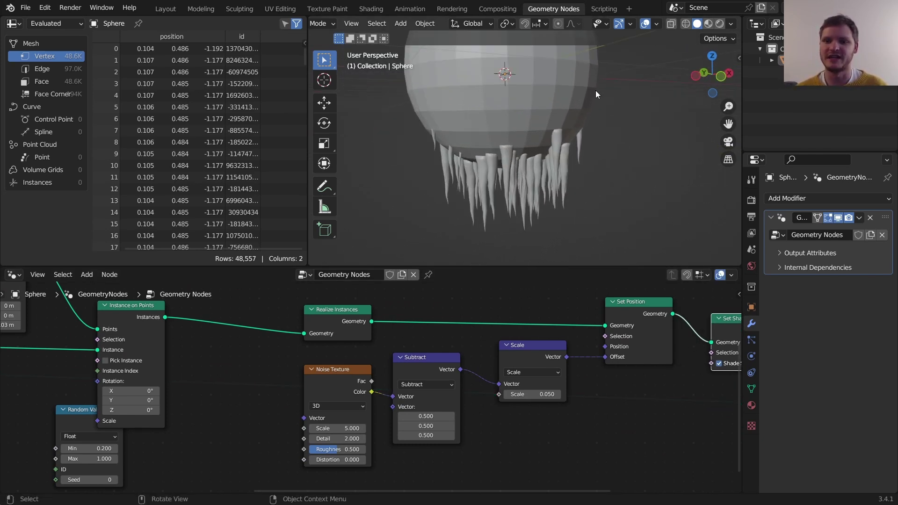
Insert a Set Material node after Set Shade Smooth and assign the material named Material
middle_click_drag(559, 364, 259, 380)
key("shift+a")
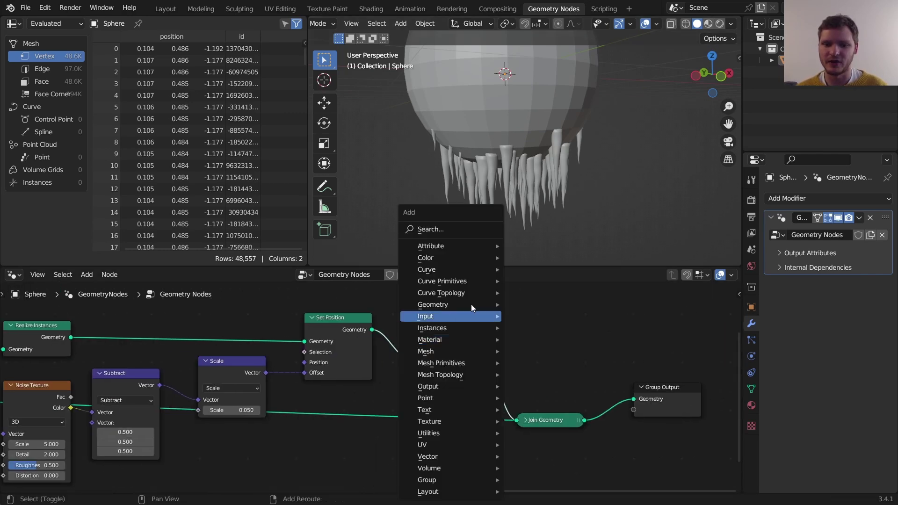
type("set")
left_click(463, 265)
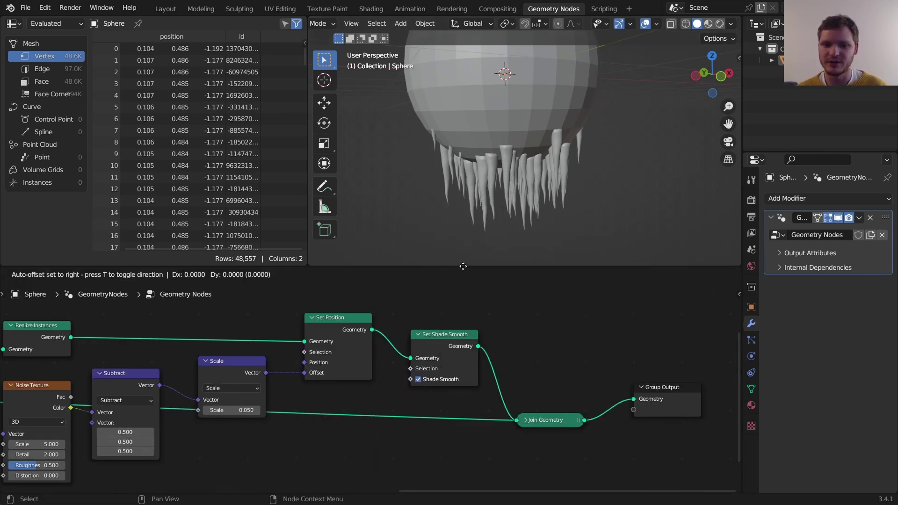
left_click(502, 375)
left_click(537, 376)
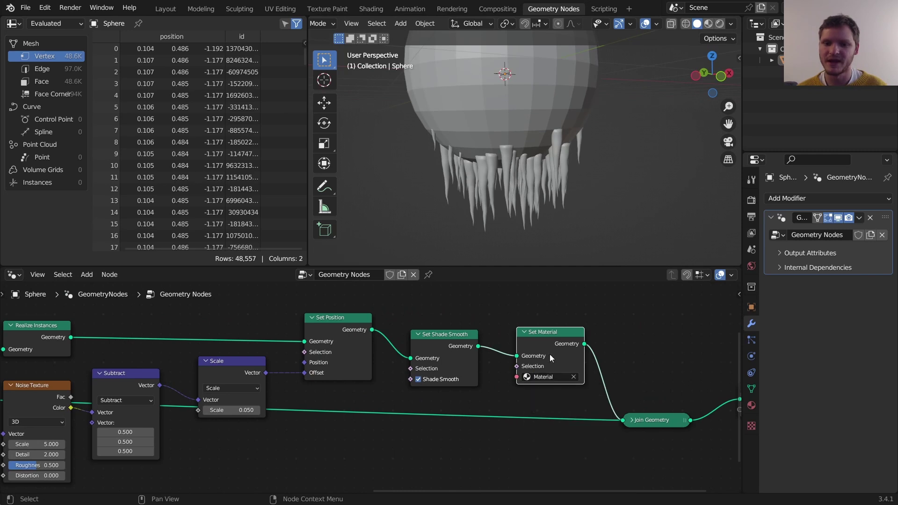
Set the render engine to Cycles with GPU Compute as the device and show the viewport in rendered shading
left_click(751, 200)
left_click(841, 199)
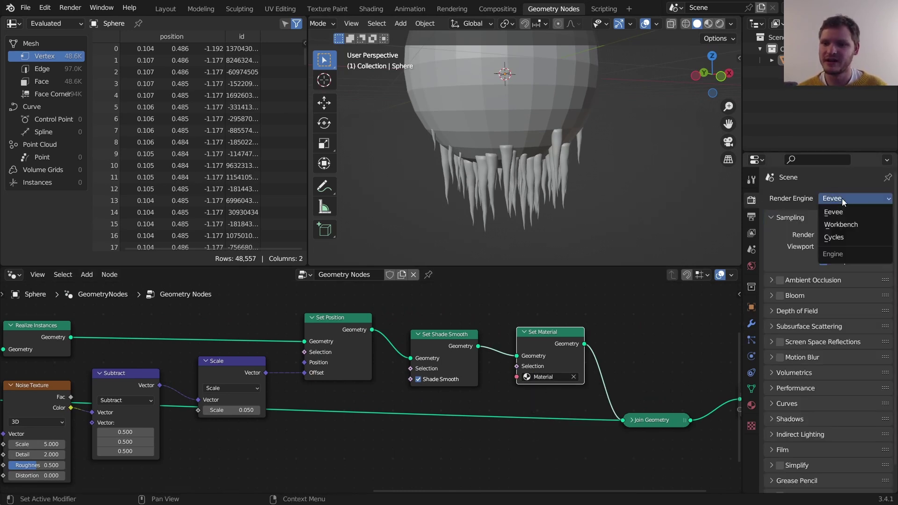
left_click(841, 235)
left_click(846, 227)
left_click(842, 253)
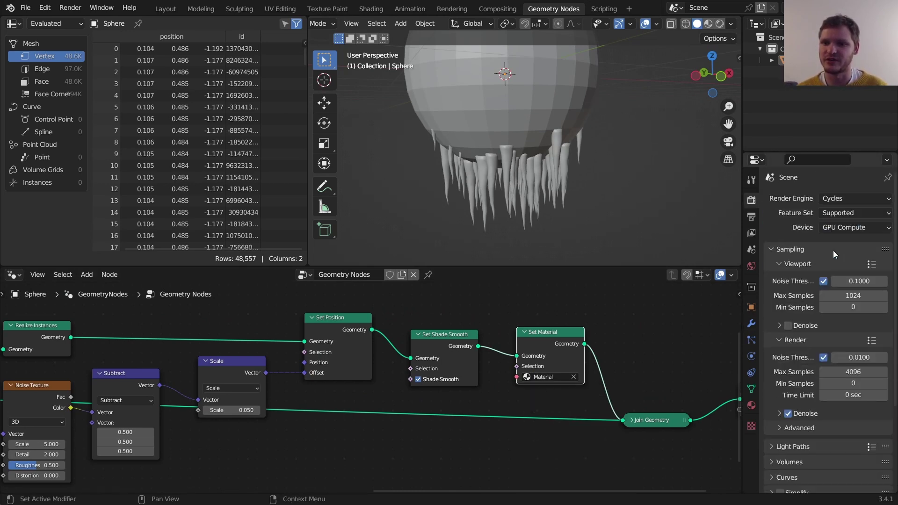
left_click(719, 26)
Use an Environment Texture as the world colour and load the sunset HDRI from the HDRIs folder
left_click(750, 266)
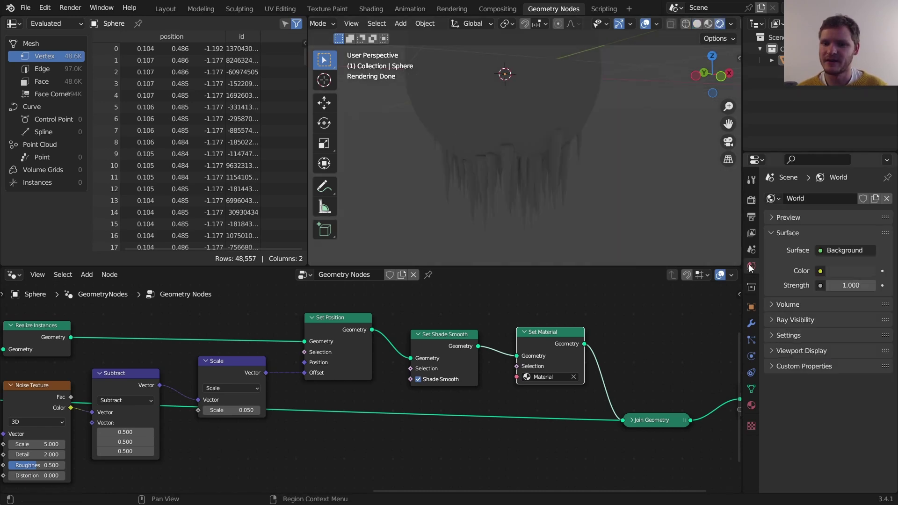
left_click(820, 270)
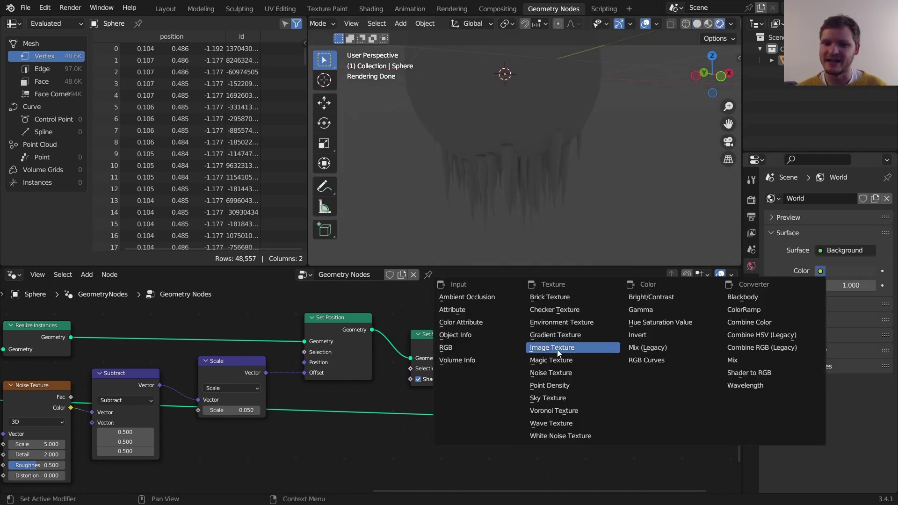
left_click(561, 322)
left_click(870, 287)
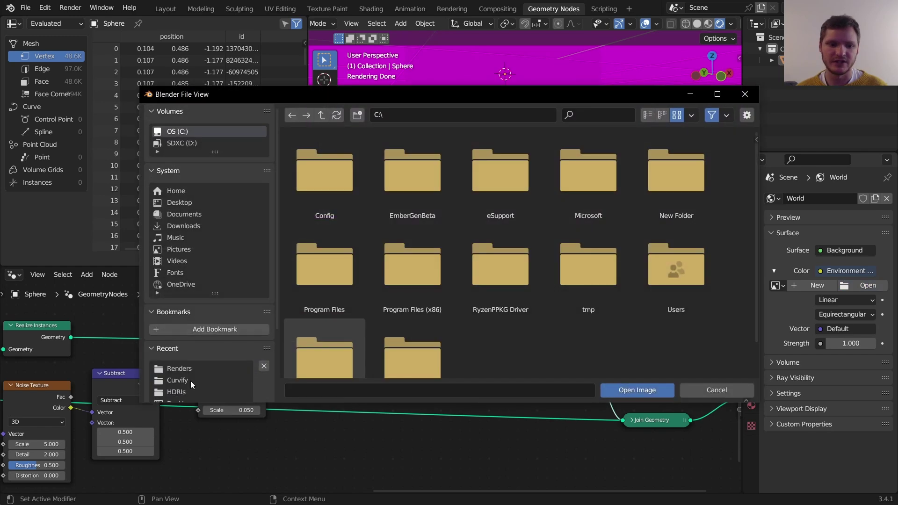
left_click(189, 391)
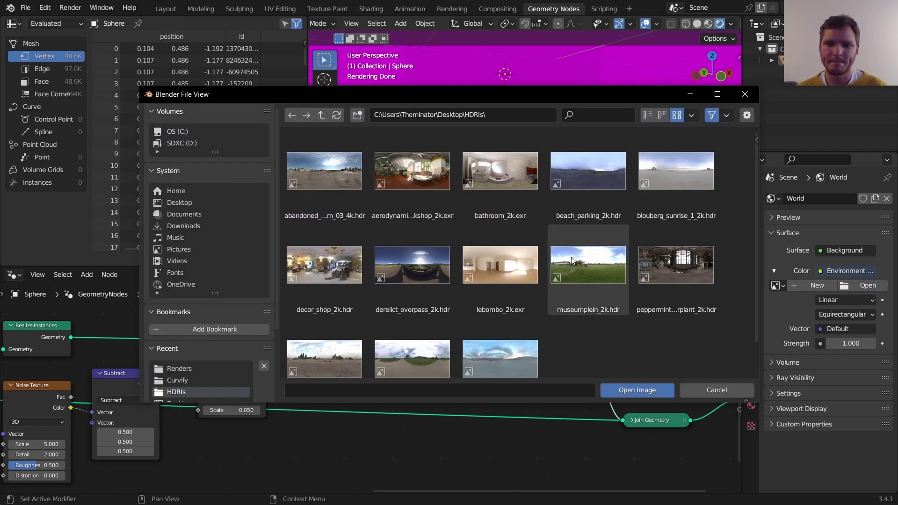
scroll(504, 352, "down", 2)
double_click(504, 352)
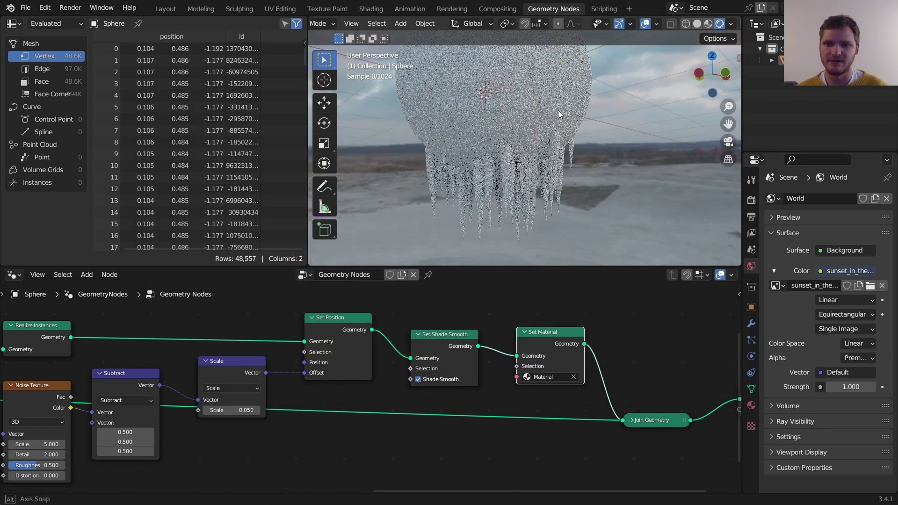
middle_click_drag(557, 110, 585, 99)
Enable the Transparent film option in the render settings
left_click(750, 199)
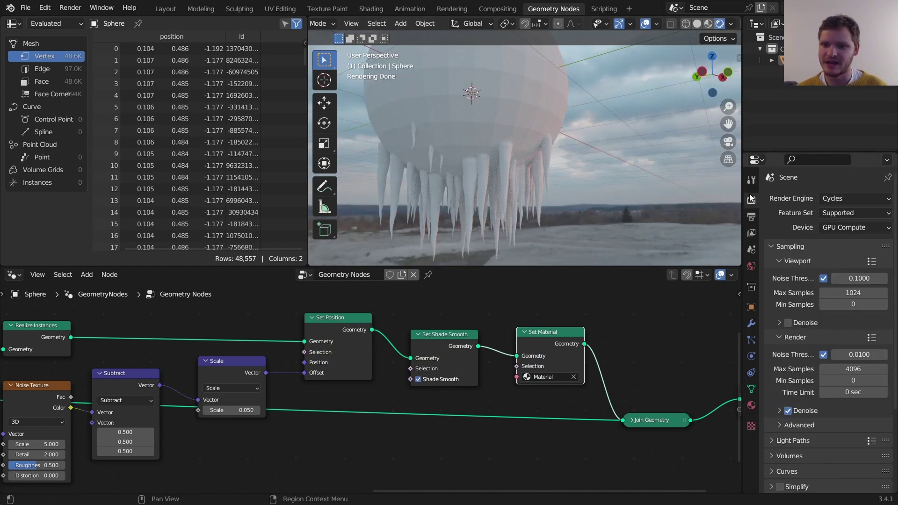
scroll(814, 458, "down", 5)
left_click(783, 408)
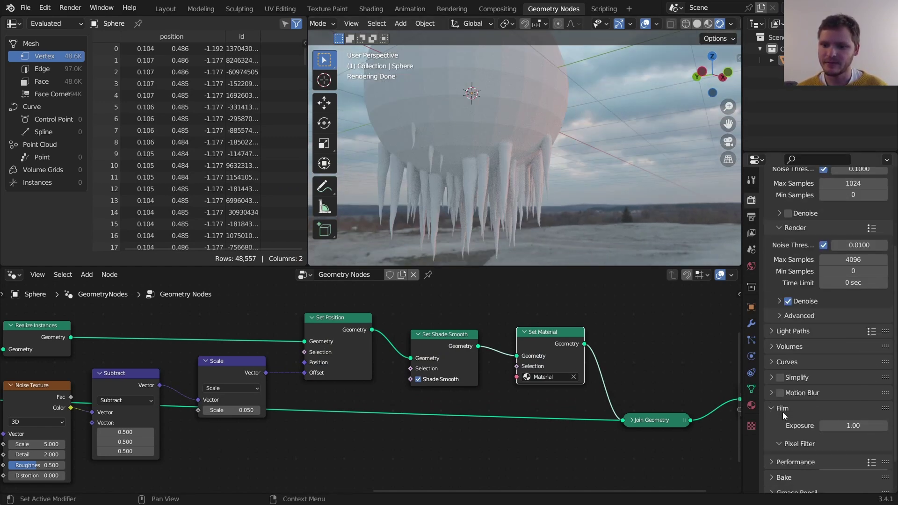
scroll(788, 419, "down", 3)
left_click(788, 436)
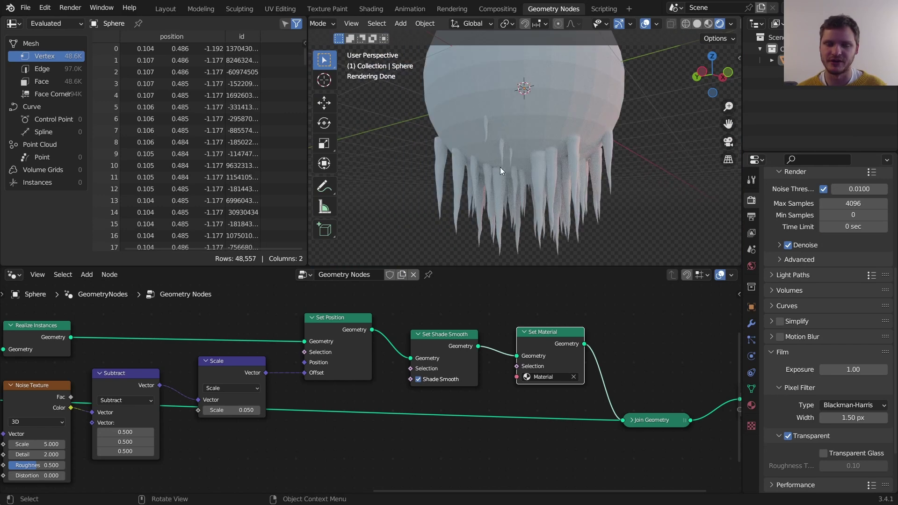
Switch to the Shading workspace, assign Material to the sphere and view the icicles in rendered shading
left_click(369, 8)
left_click(413, 295)
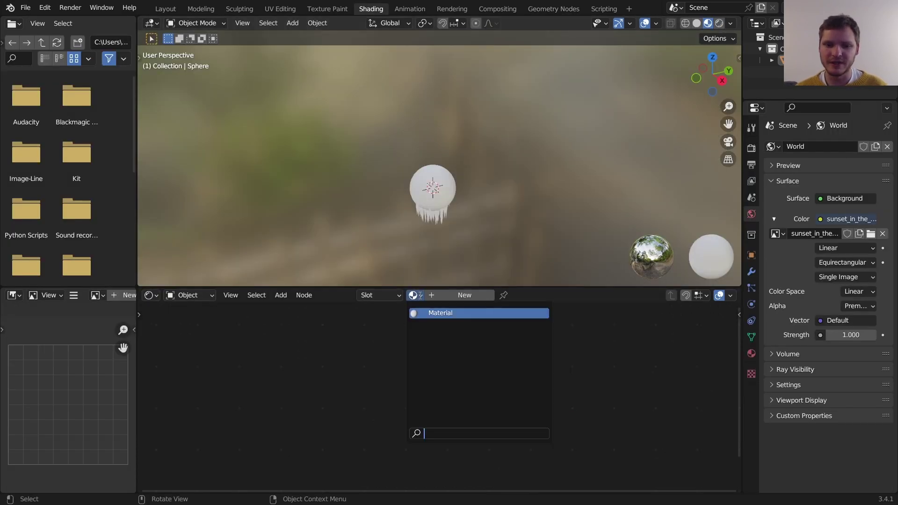
left_click(432, 313)
scroll(445, 169, "up", 4)
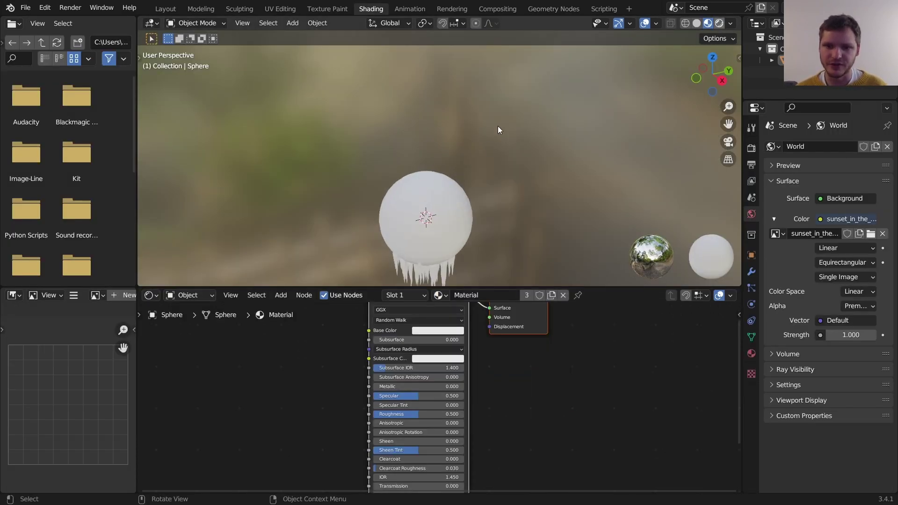
key("z")
middle_click_drag(392, 200, 422, 105, "shift")
scroll(424, 105, "up", 10)
middle_click_drag(456, 132, 484, 108)
scroll(485, 108, "down", 2)
Set the material's Transmission to 1.000 and its Roughness to 0.000
middle_click_drag(476, 398, 488, 295)
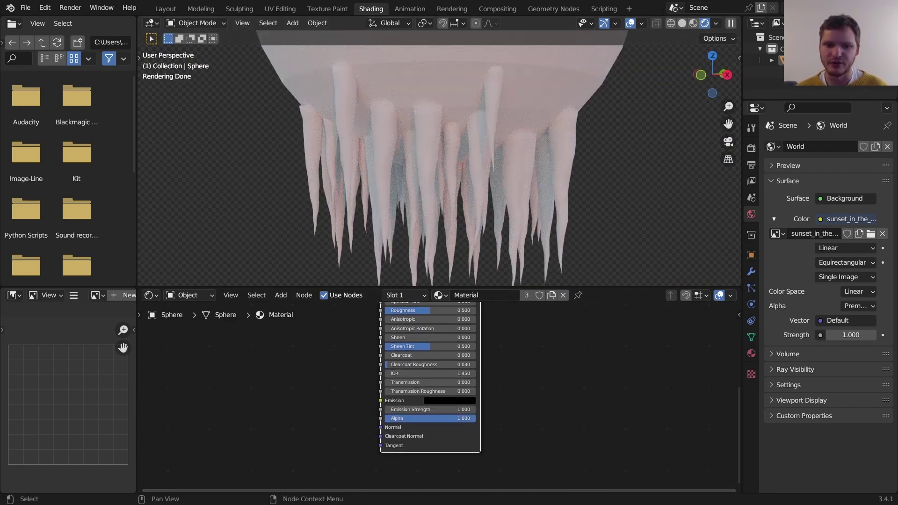
left_click_drag(388, 382, 475, 382)
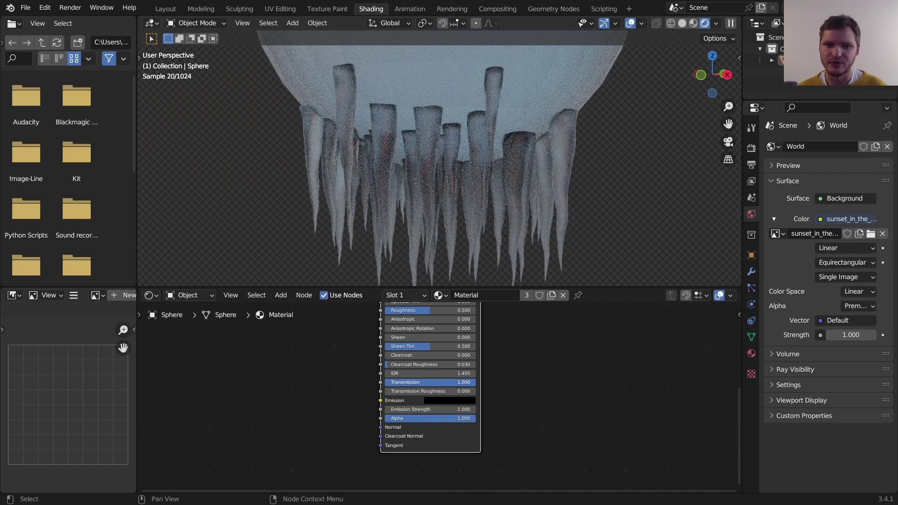
middle_click_drag(399, 169, 449, 159)
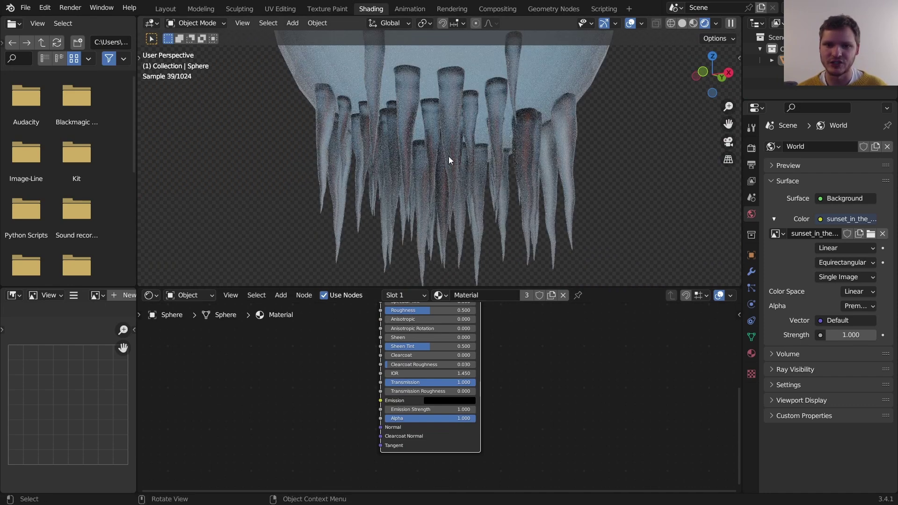
scroll(427, 346, "up", 2)
left_click_drag(420, 356, 381, 355)
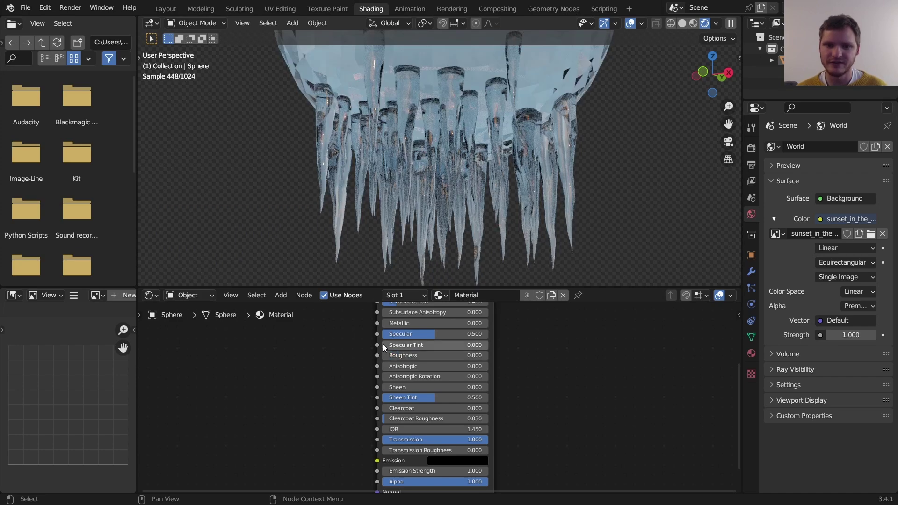
scroll(470, 97, "down", 4)
middle_click_drag(453, 65, 452, 92, "shift")
right_click(453, 93)
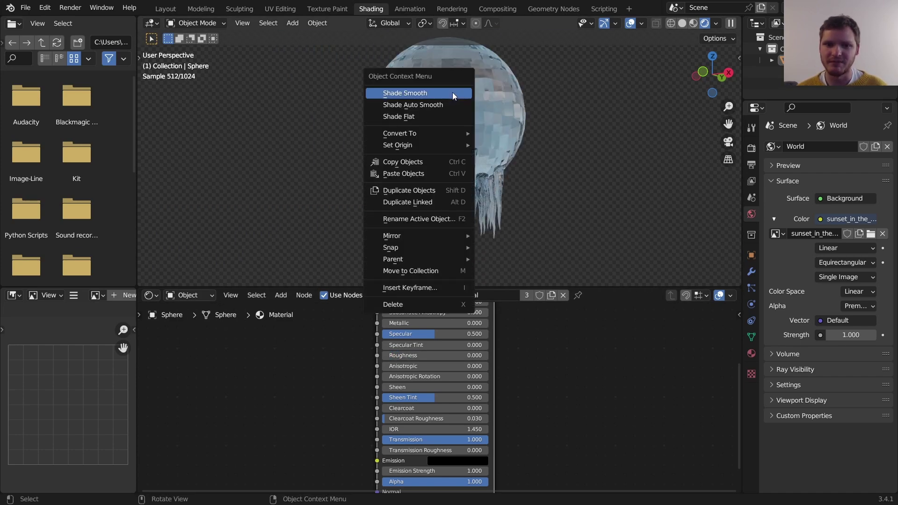
key("Escape")
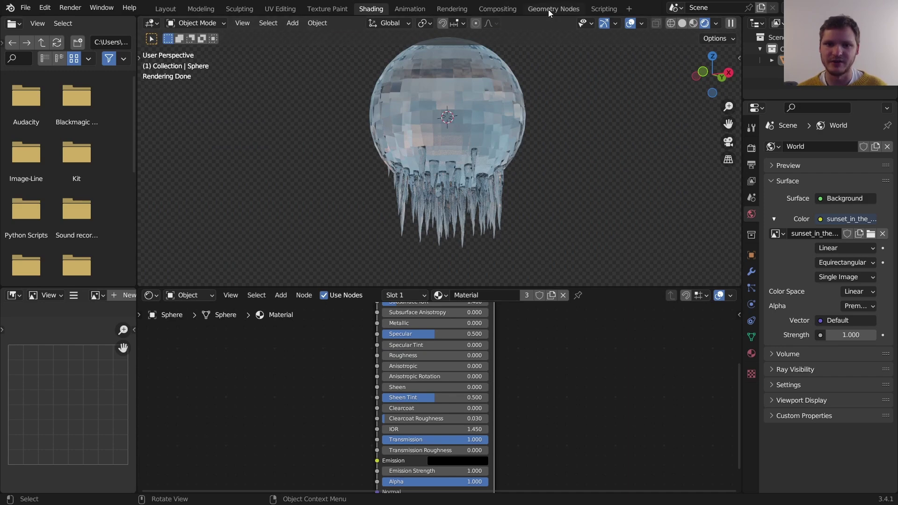
In the Geometry Nodes workspace, duplicate the Set Material node onto the original sphere geometry's link into Join Geometry
left_click(549, 9)
middle_click_drag(289, 323, 392, 329)
key("shift+d")
left_click(392, 387)
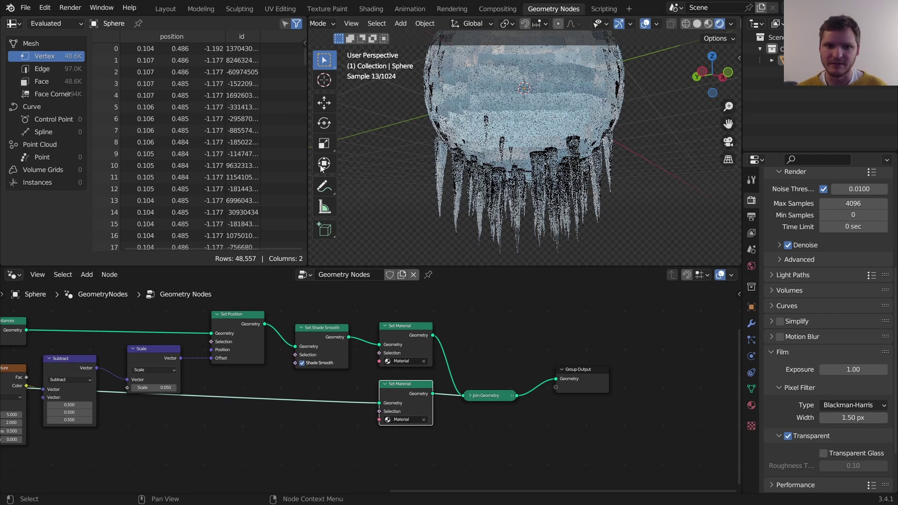
In the Shading workspace, make an independent copy of the sphere's material and name it 2
left_click(371, 9)
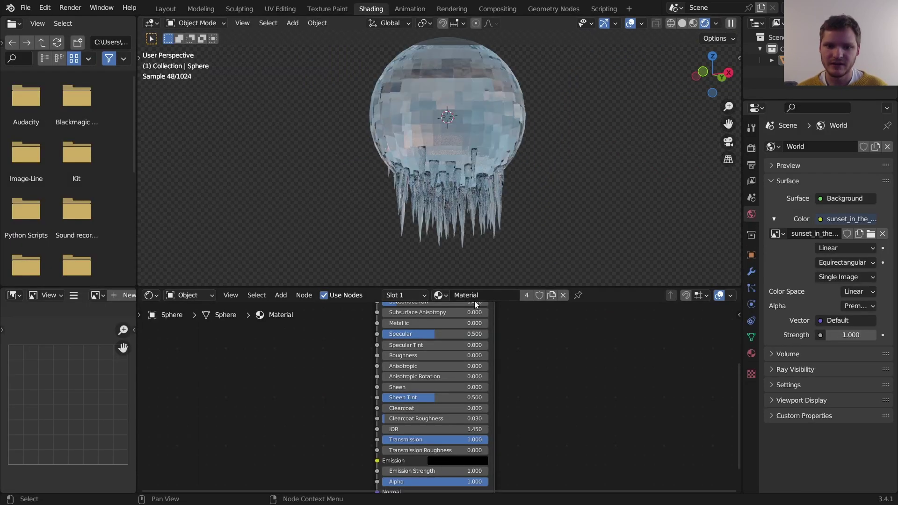
left_click(489, 297)
type("2")
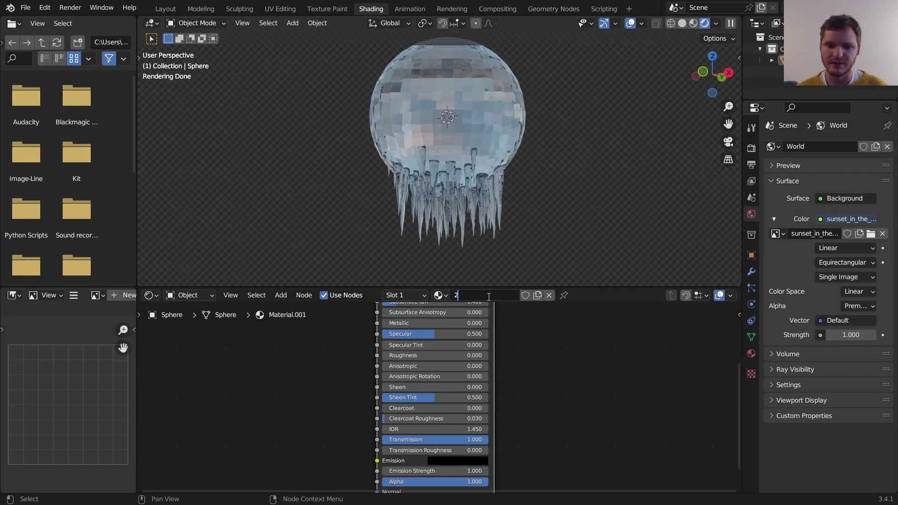
key("Return")
Replace material 2's Principled BSDF with a new default one connected to the Material Output's Surface
middle_click_drag(451, 327, 469, 402)
left_click_drag(354, 393, 457, 356)
key("x")
middle_click_drag(462, 328, 463, 378)
key("shift+a")
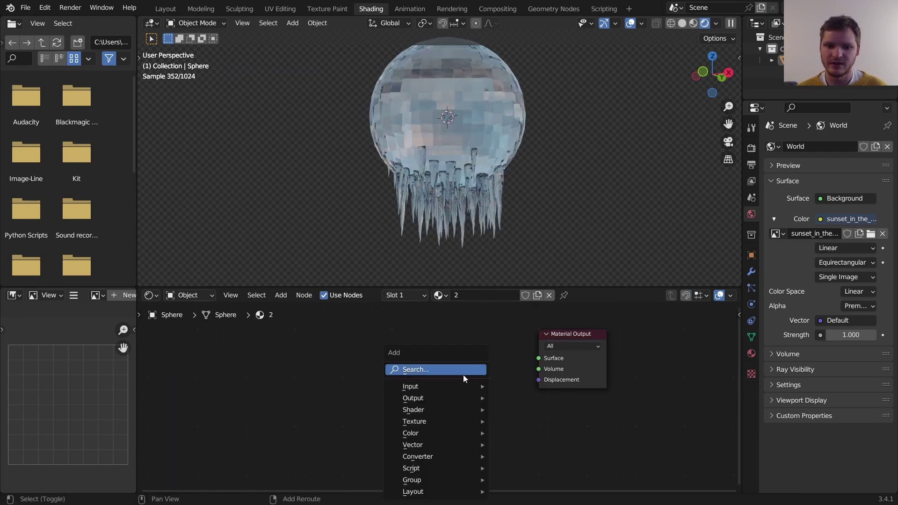
left_click(463, 372)
type("prin")
key("Return")
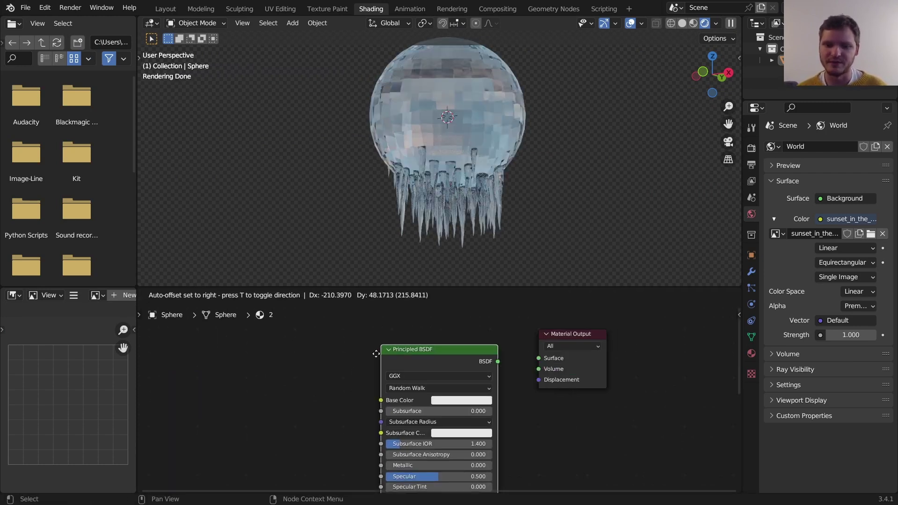
left_click(351, 346)
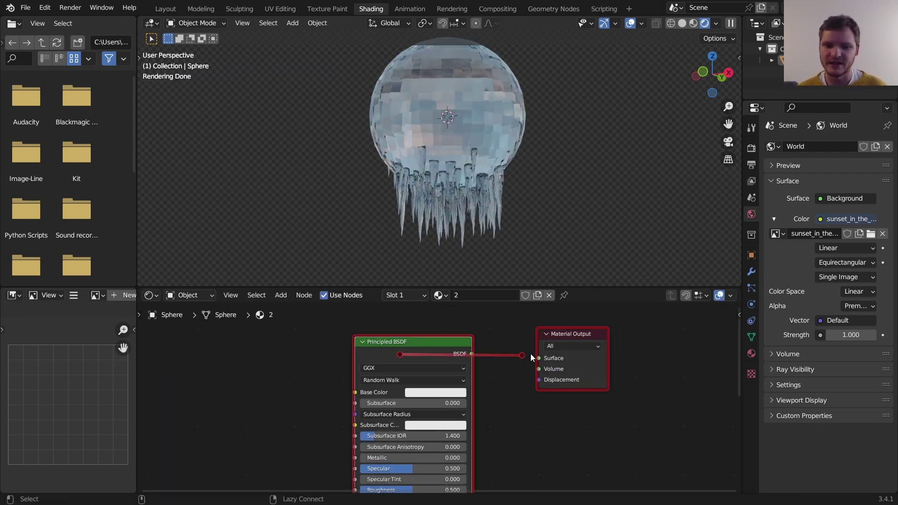
In the Geometry Nodes workspace, assign material 2 to the Set Material node on the original sphere geometry
left_click(543, 9)
left_click(406, 419)
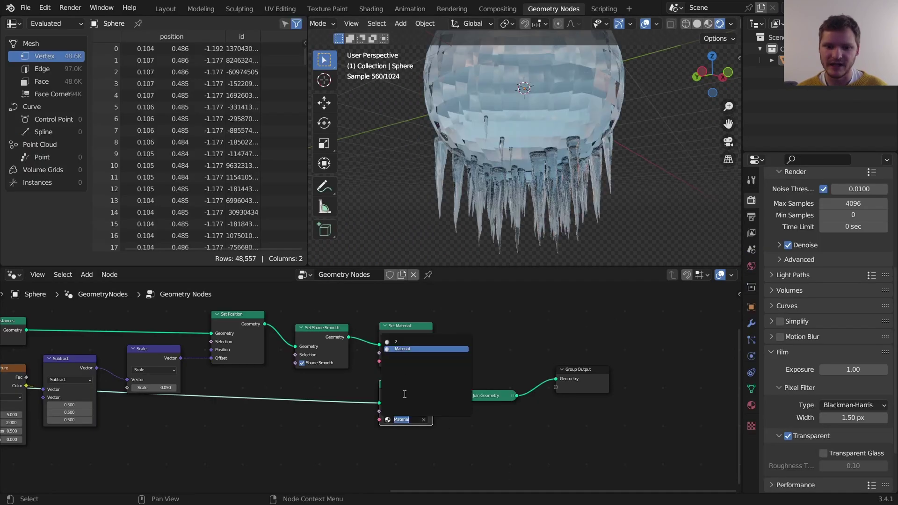
left_click(403, 341)
scroll(540, 103, "down", 2)
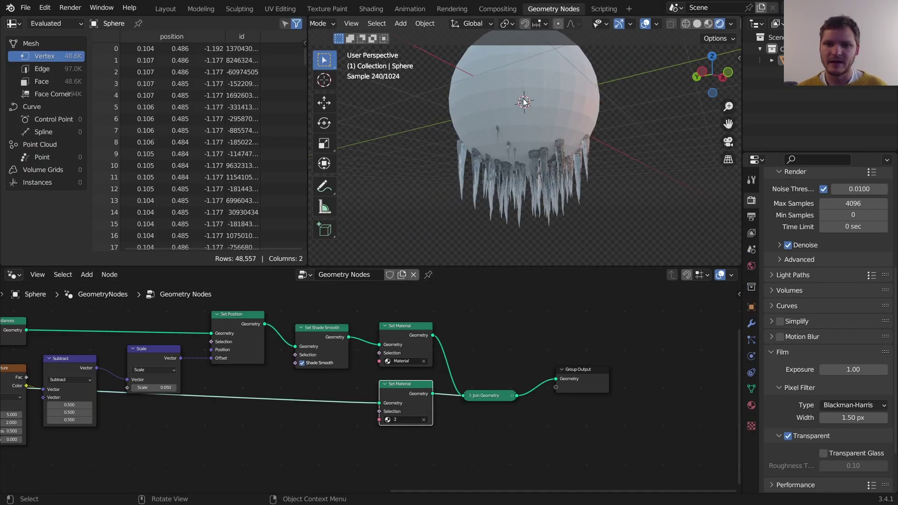
Select the sphere and add a Subdivision Surface modifier to it at level 2
left_click(524, 102)
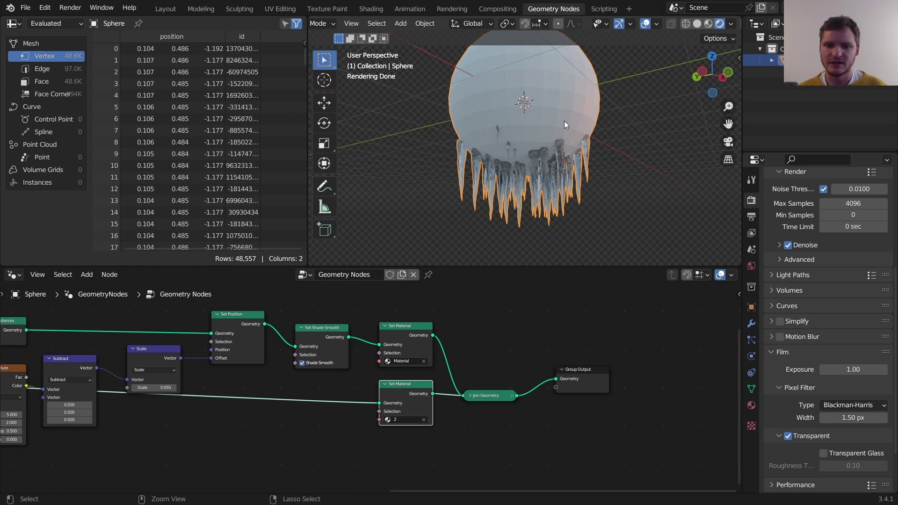
key("ctrl+1")
middle_click_drag(523, 200, 601, 135)
left_click(602, 131)
middle_click_drag(599, 94, 541, 135)
Move the Subdivision modifier above the Geometry Nodes modifier in the sphere's modifier stack, leaving the sphere deselected
left_click(795, 60)
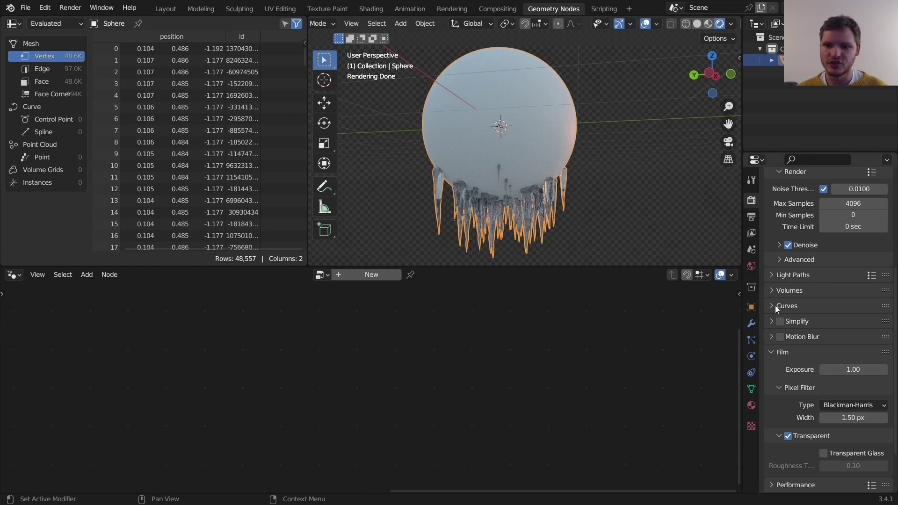
left_click(751, 323)
left_click_drag(885, 285, 885, 219)
left_click(580, 185)
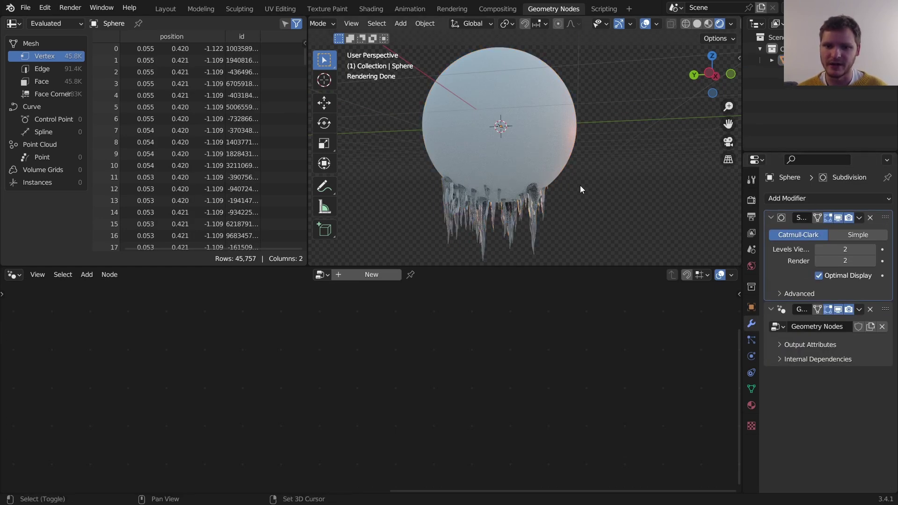
mouse_move(520, 152)
middle_mouse_down("shift")
mouse_move(523, 144)
mouse_move(519, 152)
middle_mouse_up("shift")
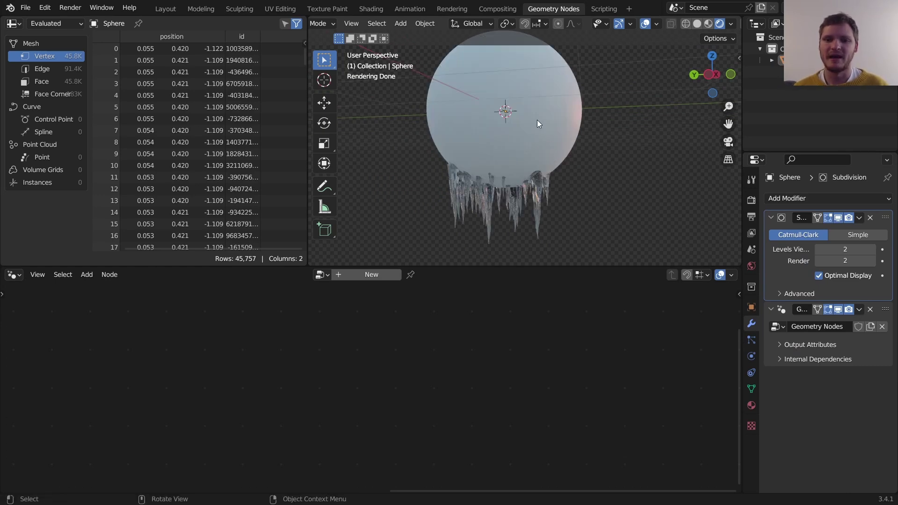
Return to the Shading workspace, get a close view of the icicles and switch the sphere's slot to Material
left_click(382, 12)
middle_click_drag(490, 216, 467, 173, "shift")
scroll(467, 173, "up", 2)
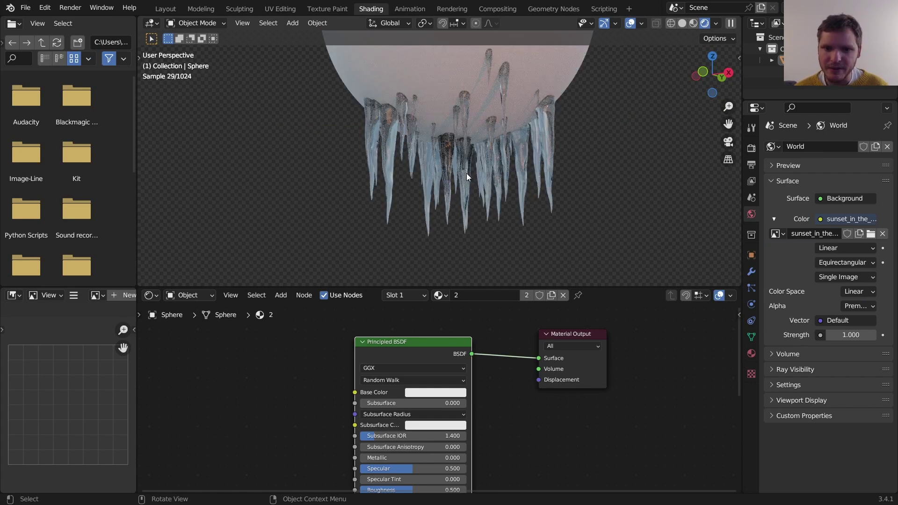
scroll(466, 173, "up", 1)
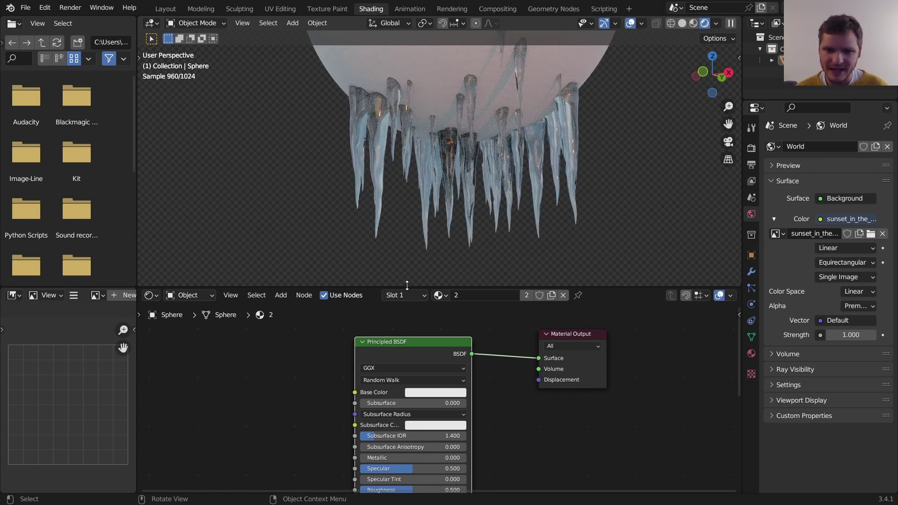
left_click(441, 296)
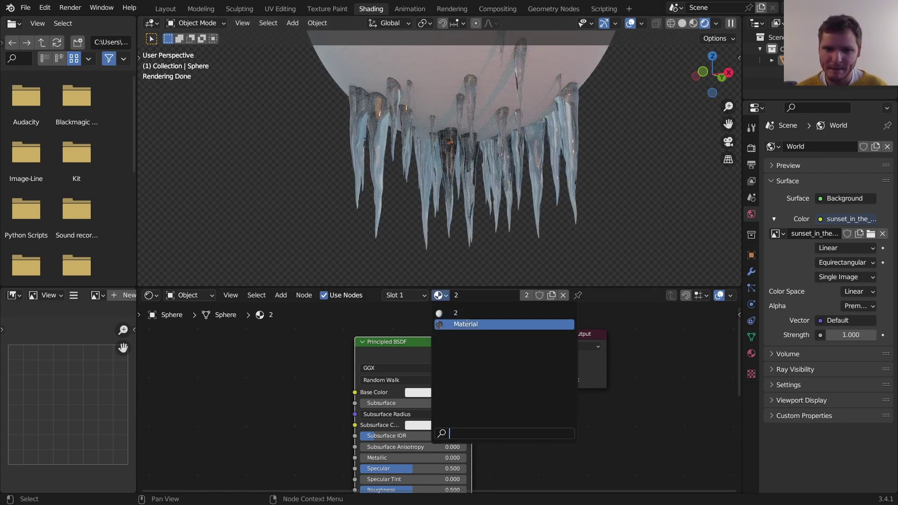
left_click(463, 322)
Add a Noise Texture whose Fac output feeds the Principled BSDF's Transmission Roughness
middle_click_drag(336, 370, 509, 407)
scroll(440, 423, "up", 4)
left_click_drag(561, 424, 355, 426)
type("nois")
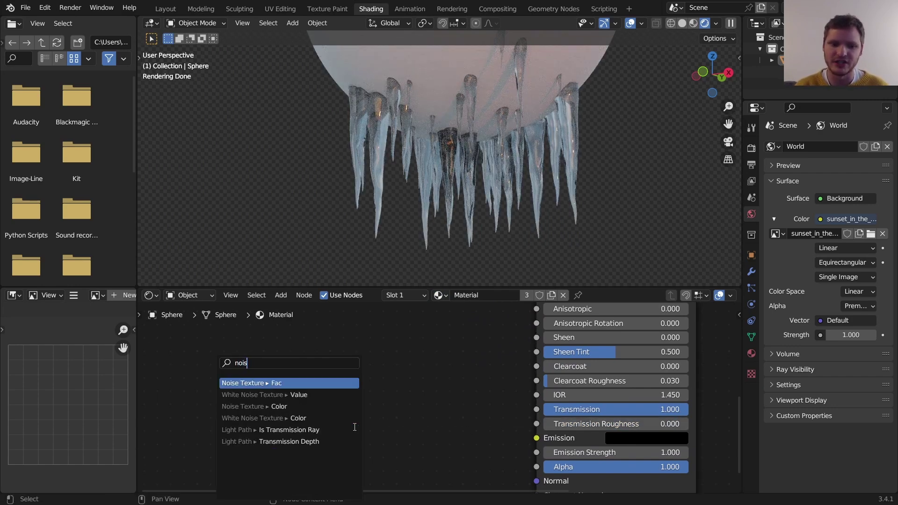
key("Return")
left_click(229, 425)
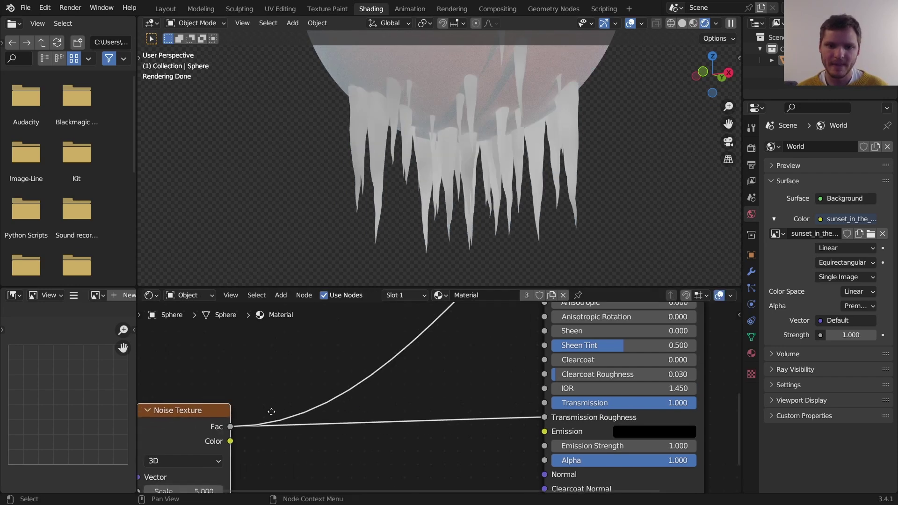
Add a ColorRamp node after the Noise Texture's Fac output in the preview link
middle_click_drag(271, 412, 299, 389)
key("shift+a")
type("col")
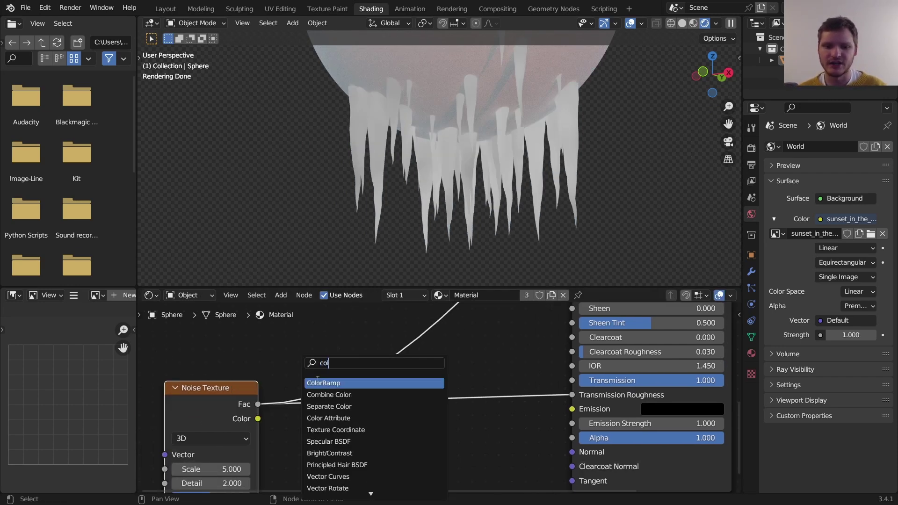
key("Return")
left_click(328, 382)
Adjust the ColorRamp by shifting the black stop inward, placing the white stop at 0.681 and darkening it to dark grey
left_click_drag(321, 405, 396, 422)
left_click(358, 422)
left_click(421, 438)
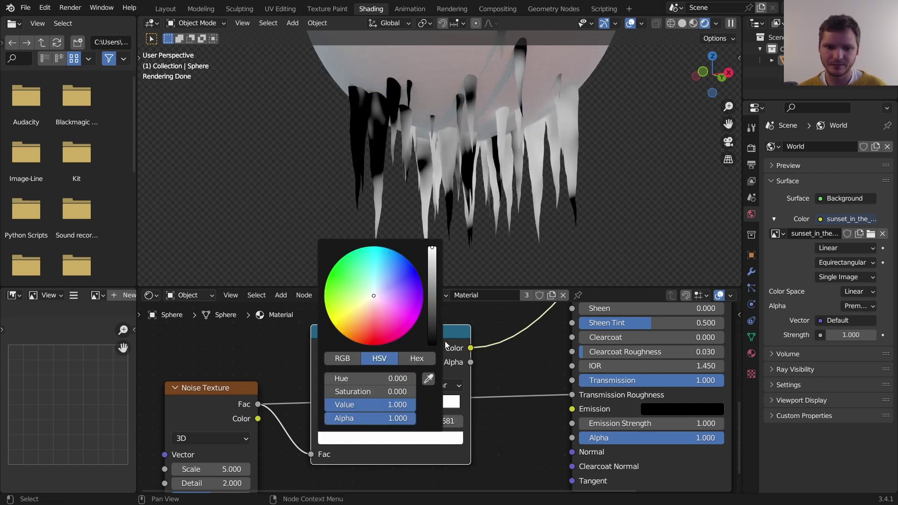
left_click(431, 322)
Feed the ColorRamp's Color into Transmission Roughness, cut the direct noise link and preview the Principled BSDF again
left_click_drag(470, 349, 567, 405)
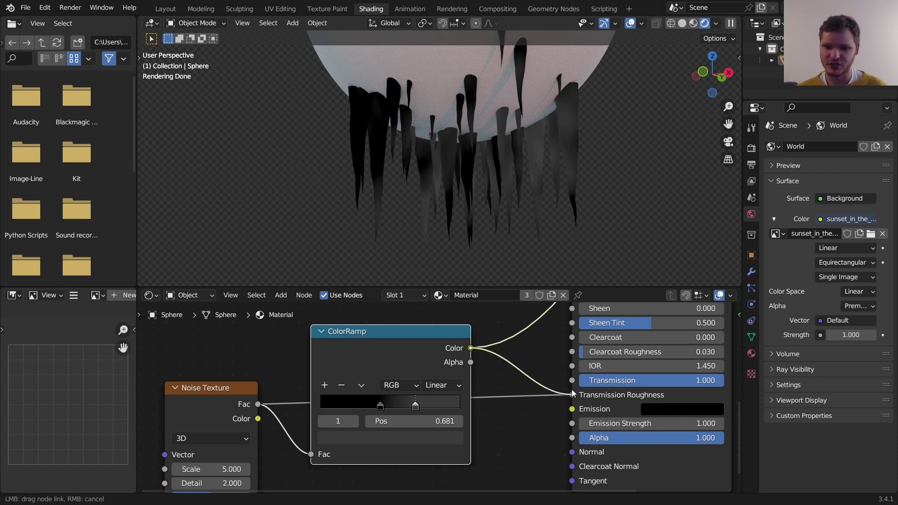
left_click_drag(574, 398, 574, 397)
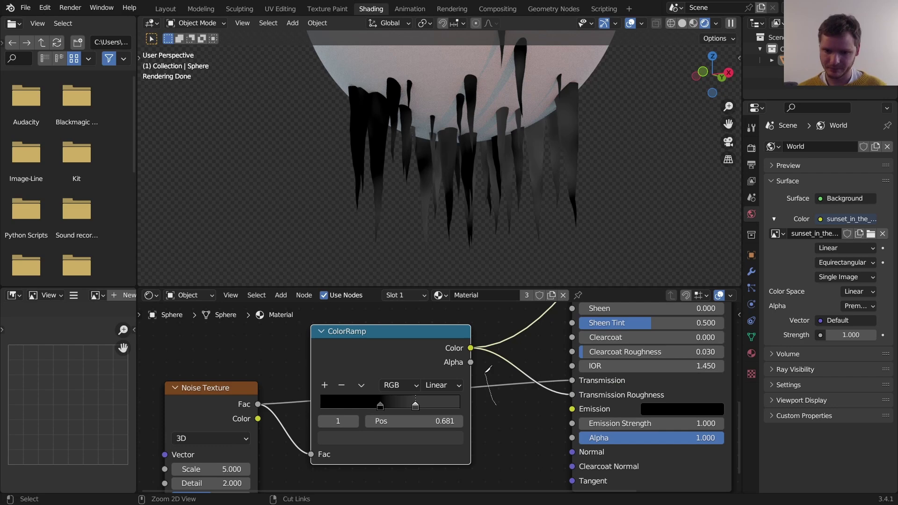
right_click_drag(488, 369, 488, 370, "ctrl")
scroll(561, 374, "down", 2)
middle_click_drag(584, 369, 538, 329)
left_click(539, 329, "ctrl+shift")
Add a Bump node between the ColorRamp and the Principled BSDF
middle_click_drag(489, 428, 567, 446)
key("shift+a")
type("bum")
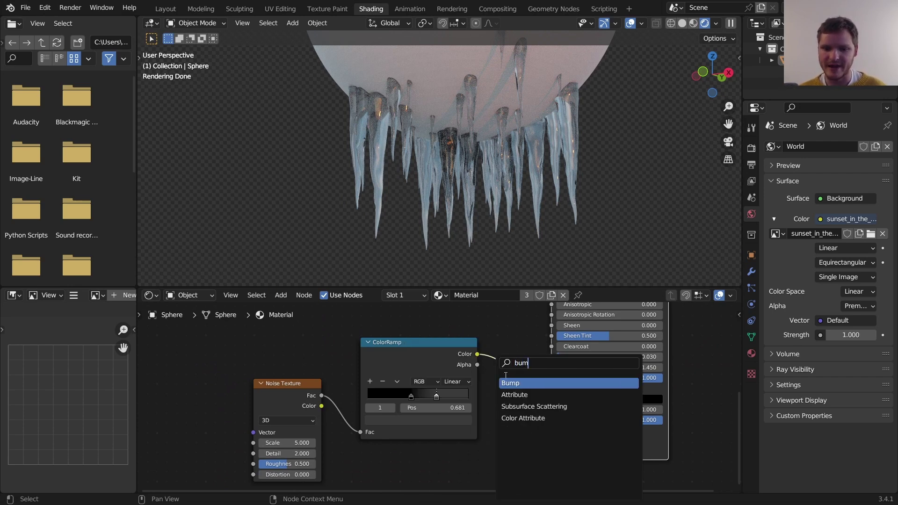
left_click(506, 383)
left_click(493, 440)
Connect the ColorRamp's Color to the Bump's Height and the Bump's Normal to the Principled BSDF's Normal input
middle_click_drag(482, 406, 484, 400)
left_click_drag(480, 348, 488, 388)
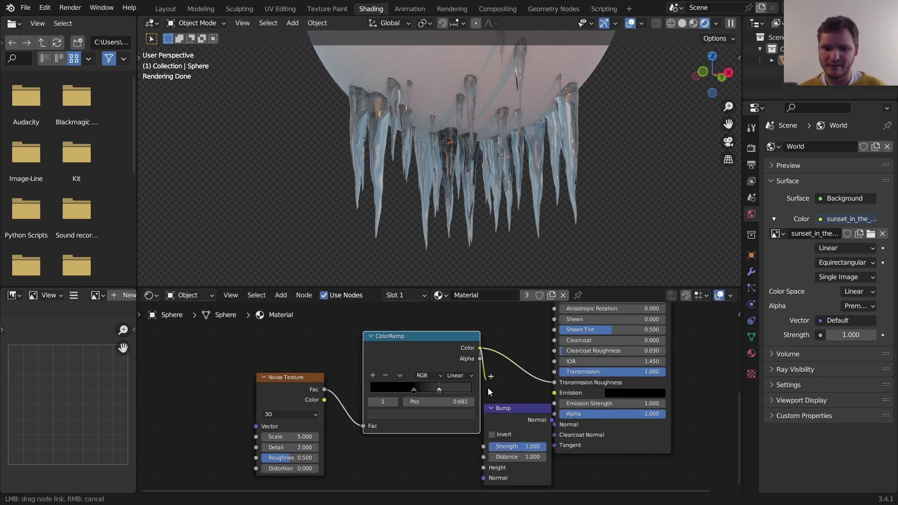
left_click_drag(488, 467, 490, 467)
right_click_drag(538, 428, 555, 424, "alt")
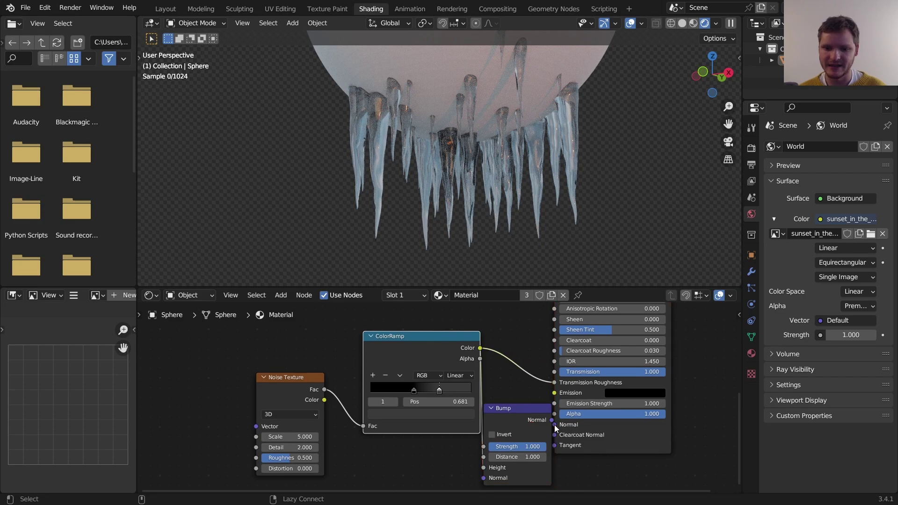
left_click_drag(523, 421, 500, 445)
scroll(489, 190, "up", 3)
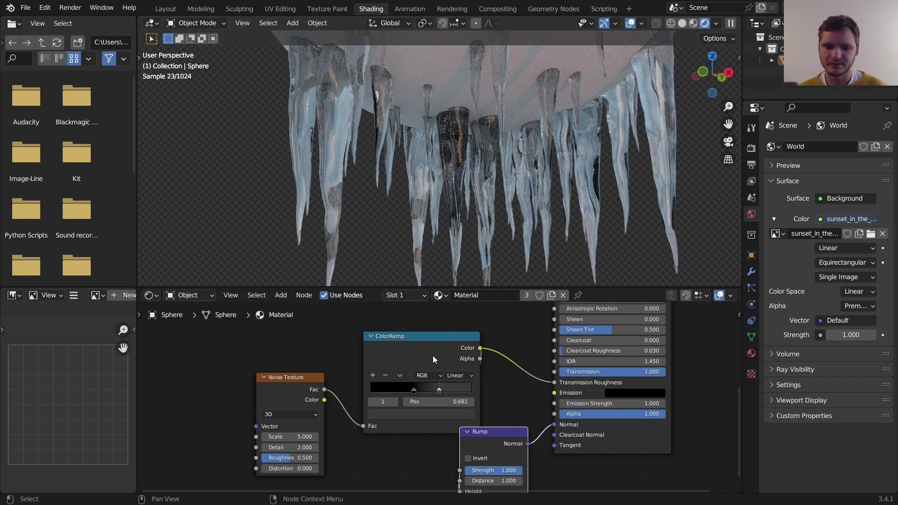
Reposition the ColorRamp and set the Noise Texture's Detail to 4
left_click_drag(416, 354, 393, 353)
middle_click_drag(299, 448, 361, 420)
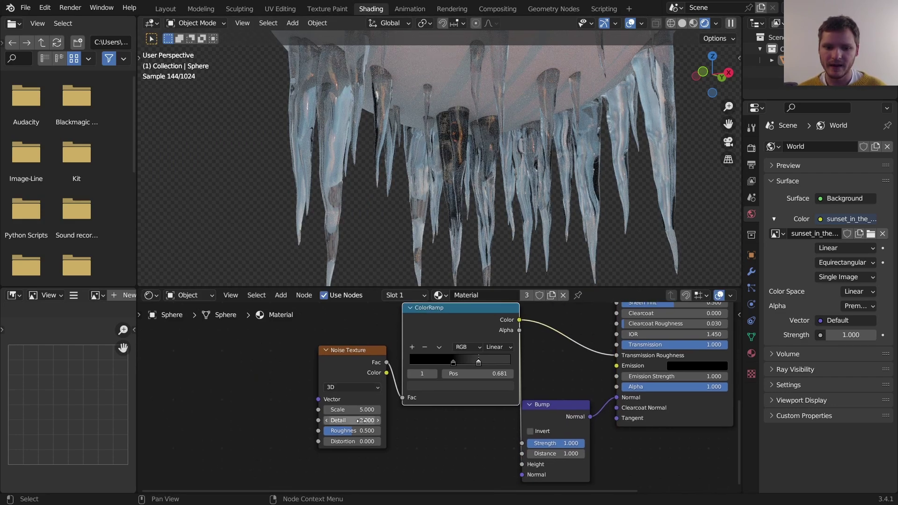
type("4")
key("Return")
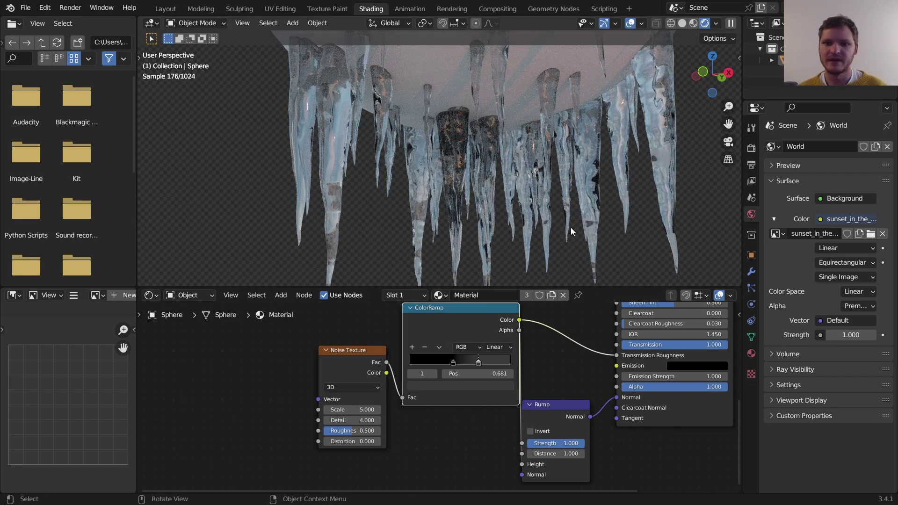
Return to the Geometry Nodes workspace, select the sphere and make its Geometry Nodes modifier active to display the node tree
scroll(569, 226, "down", 4)
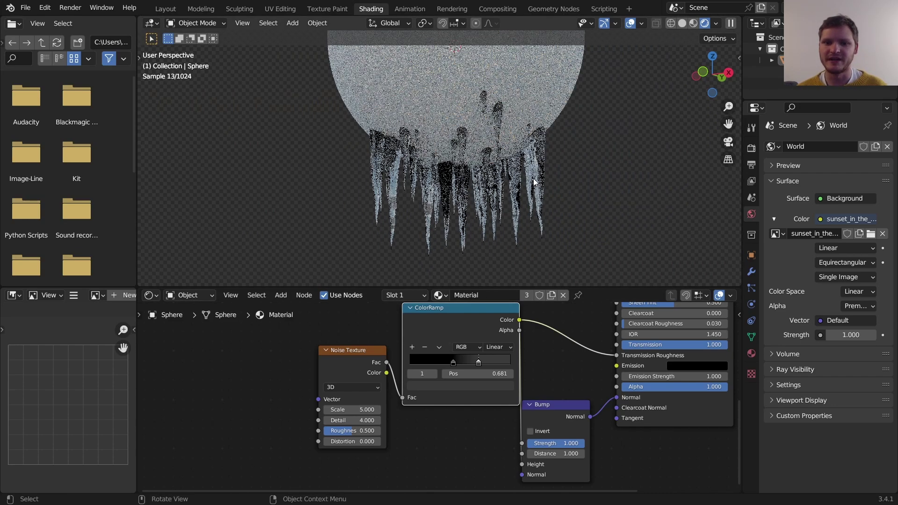
left_click(555, 9)
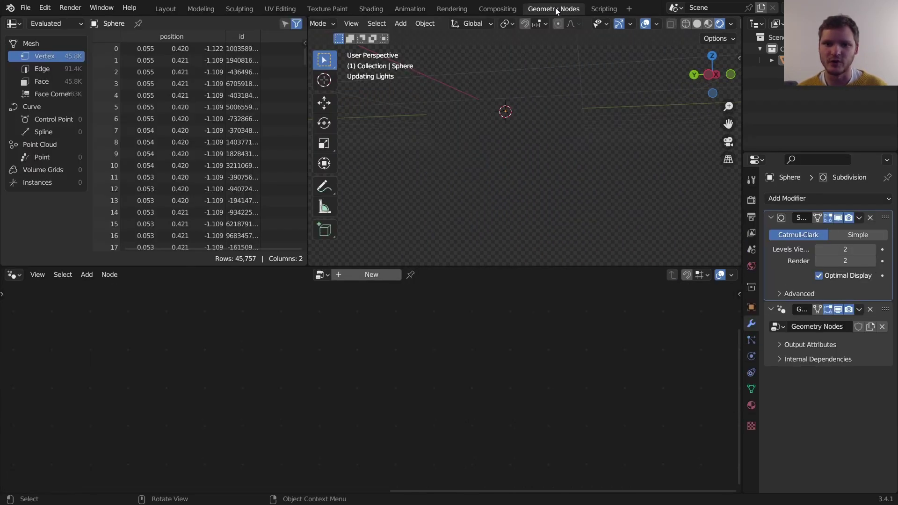
middle_click_drag(529, 184, 559, 161)
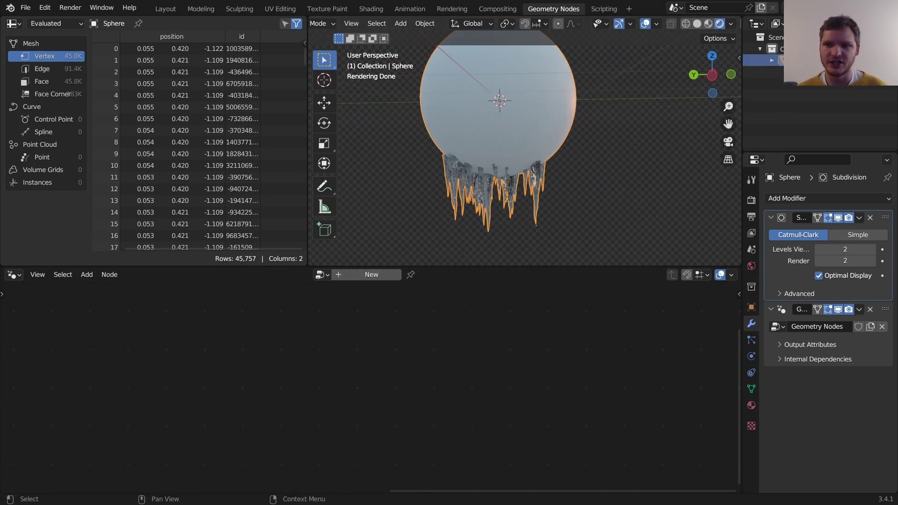
left_click(325, 273)
left_click(330, 296)
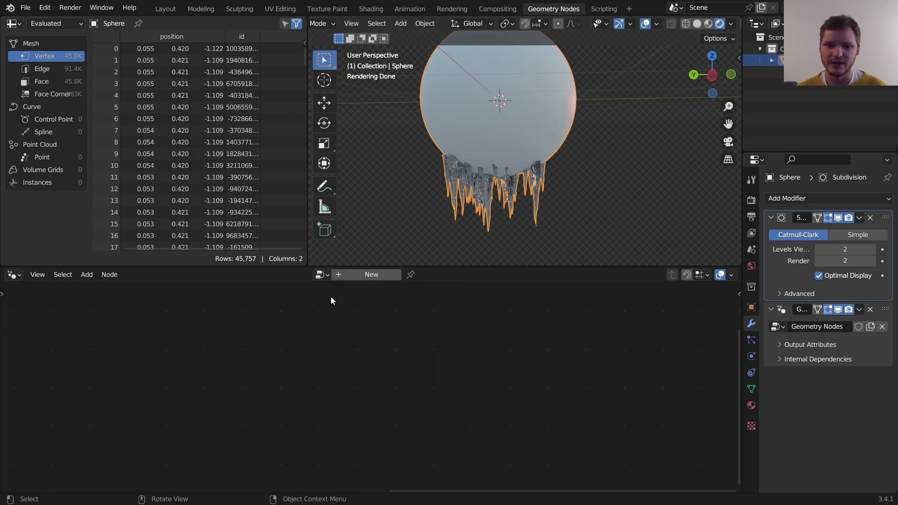
left_click(783, 312)
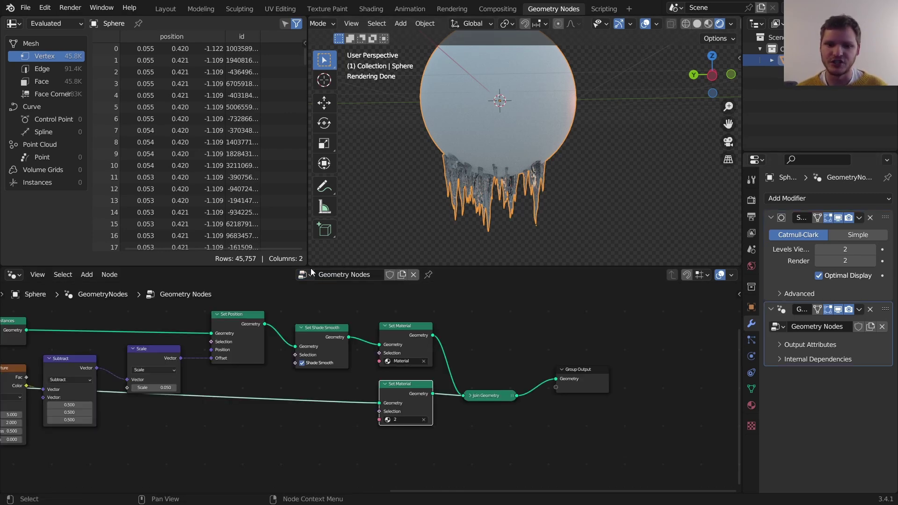
In the Map Range node driving the point density, set From Min to 0.530 and To Max to 49.200
middle_click_drag(536, 125, 550, 128)
key("alt+a")
middle_click_drag(476, 149, 543, 124, "shift")
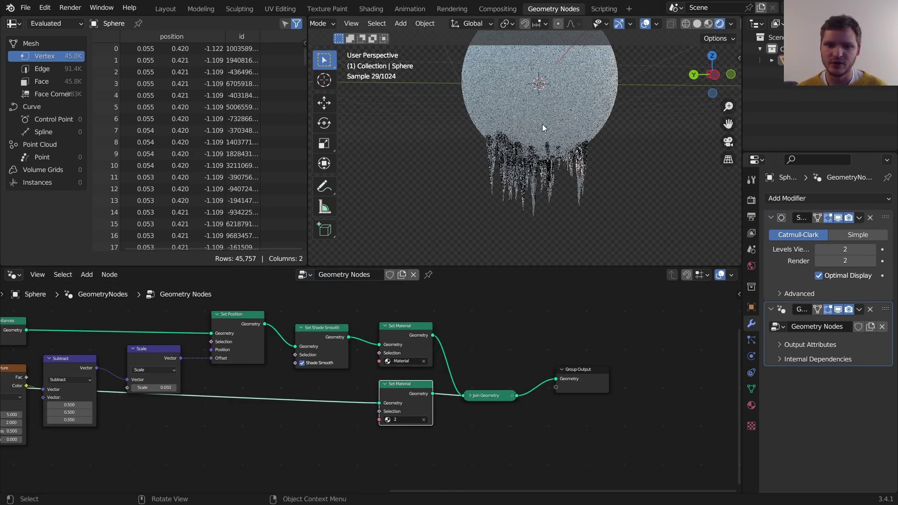
middle_click_drag(242, 362, 565, 372)
middle_click_drag(214, 368, 489, 408)
scroll(233, 376, "up", 3)
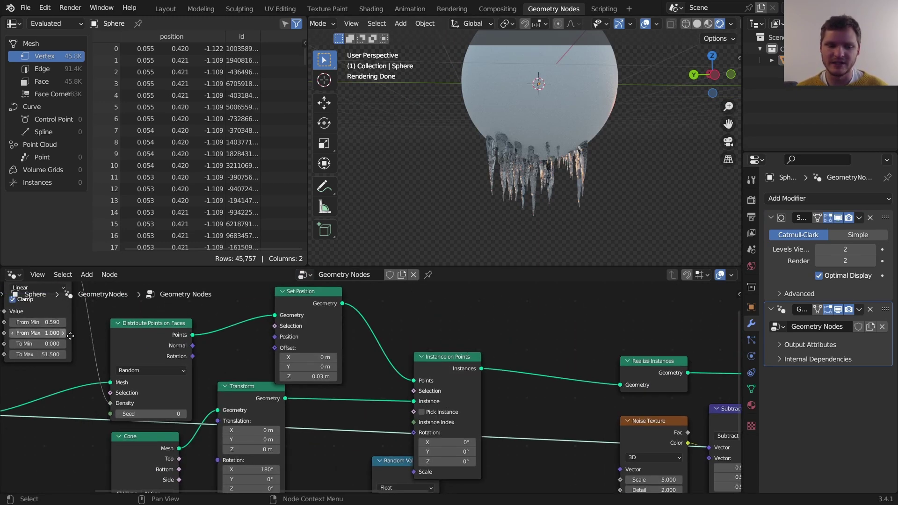
middle_click_drag(66, 334, 414, 388)
scroll(391, 397, "up", 2)
left_click_drag(393, 376, 360, 376, "shift")
mouse_move(398, 376)
left_mouse_down()
mouse_move(421, 376)
mouse_move(403, 377)
left_mouse_up()
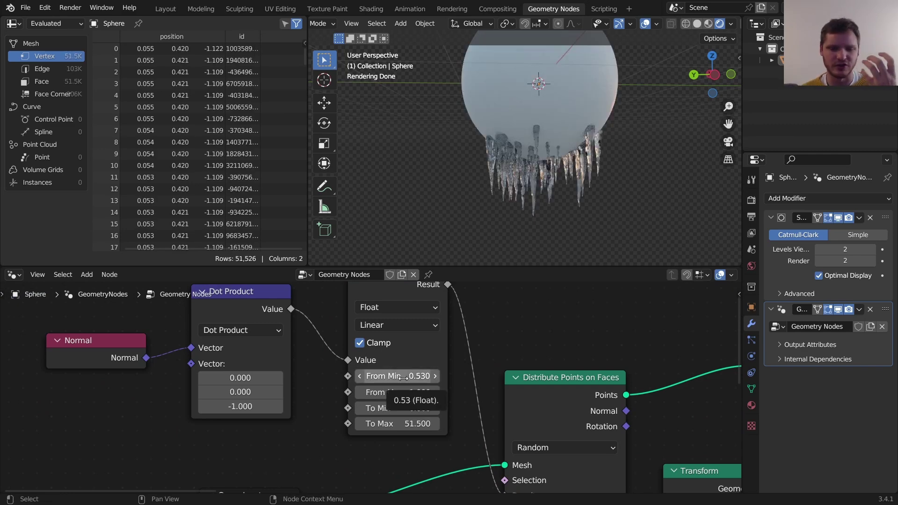
mouse_move(401, 423)
left_mouse_down()
mouse_move(376, 423)
mouse_move(390, 423)
left_mouse_up()
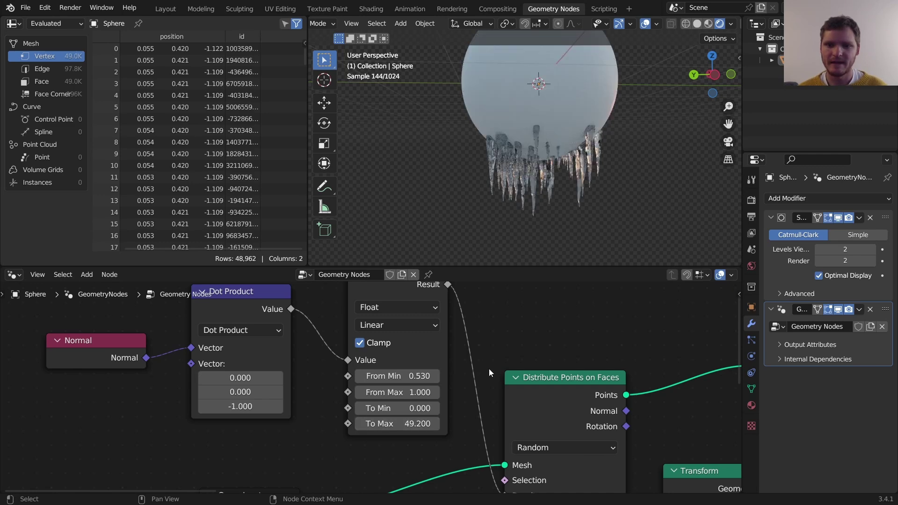
Set the Cone node's Depth to 1.33 m to lengthen the icicles
scroll(489, 368, "down", 7)
middle_click_drag(593, 436, 413, 324)
middle_click_drag(486, 390, 396, 371)
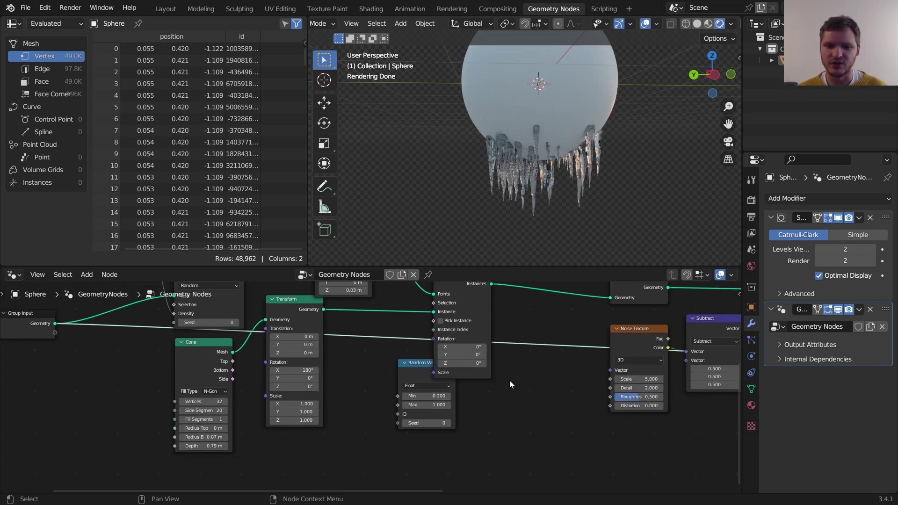
middle_click_drag(509, 380, 598, 367)
scroll(292, 407, "up", 3)
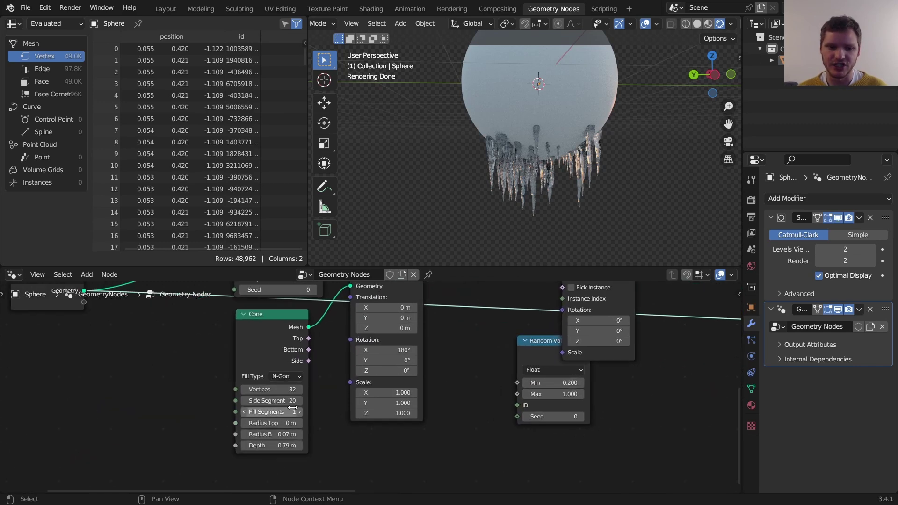
left_click_drag(280, 445, 309, 445)
scroll(614, 169, "down", 1)
middle_click_drag(613, 169, 557, 163)
Select the sphere in the viewport and delete it from the scene
left_click(536, 96)
middle_click_drag(536, 97, 534, 142, "shift")
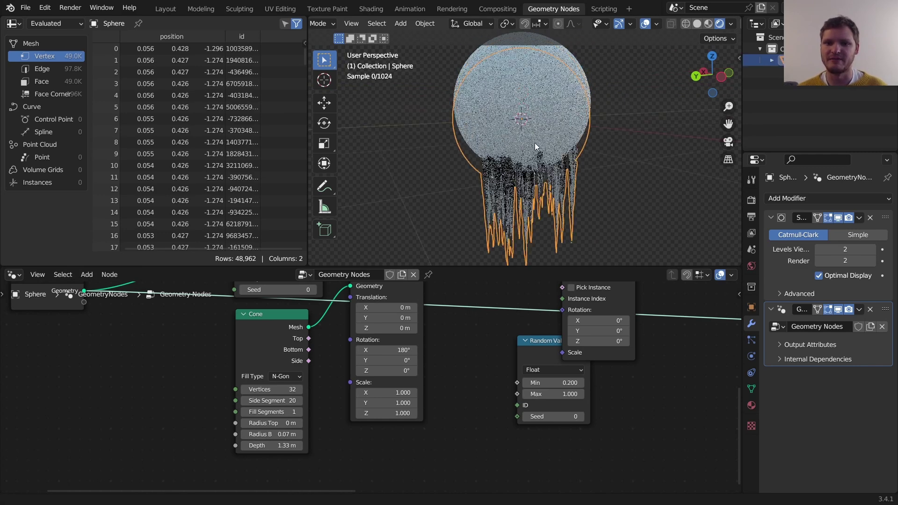
key("x")
left_click(504, 103)
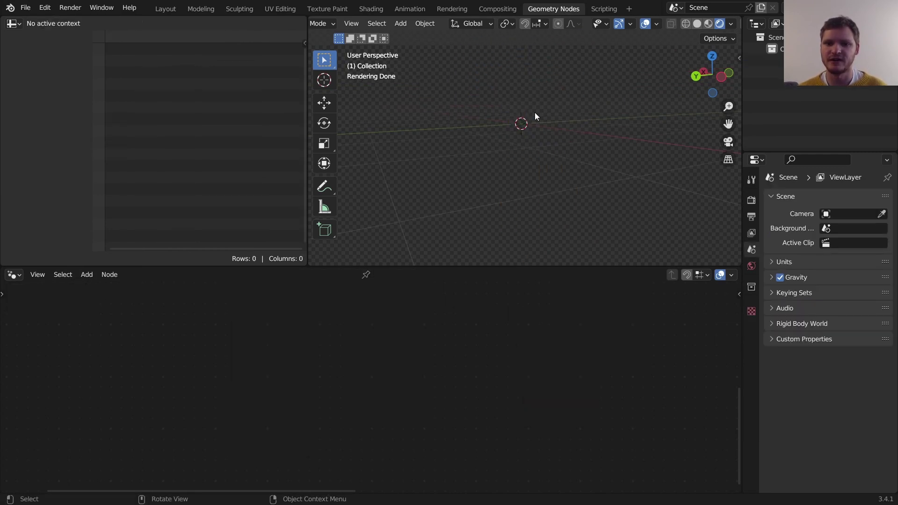
Add a torus mesh and give it a level 2 Subdivision Surface modifier
key("shift+a")
mouse_move(501, 105)
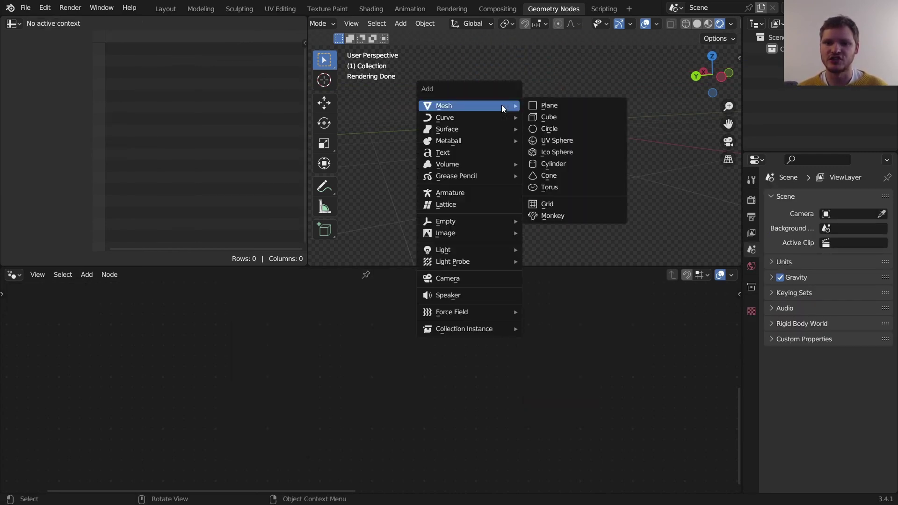
left_click(548, 187)
key("ctrl+2")
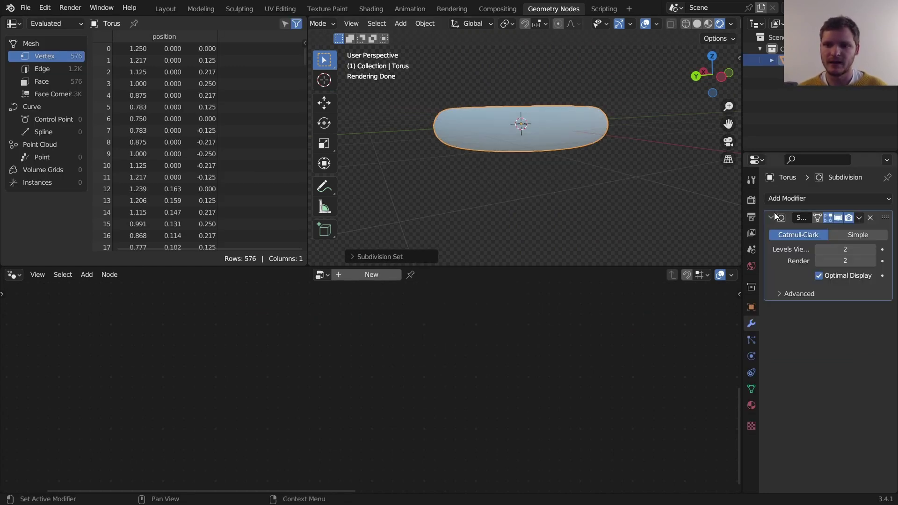
Add a Geometry Nodes modifier to the torus and assign the existing Geometry Nodes icicle node group to it
left_click(784, 201)
left_click(667, 308)
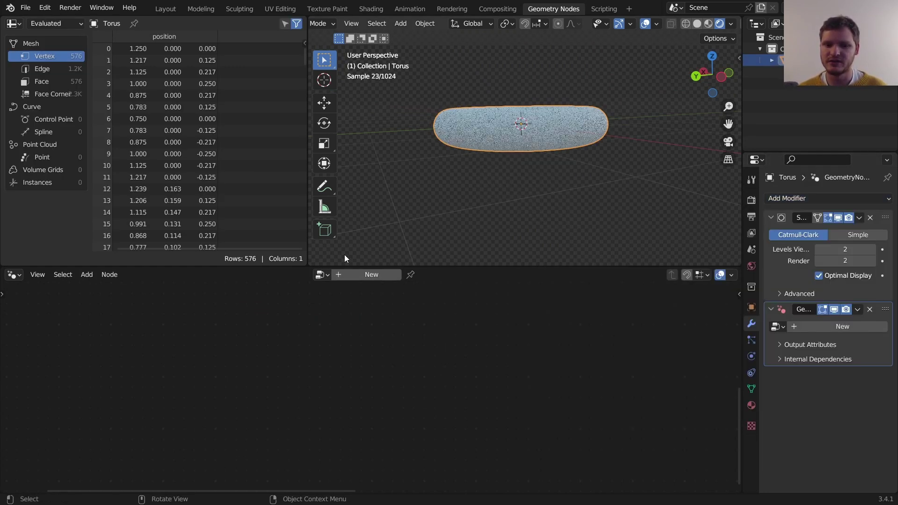
left_click(322, 275)
left_click(339, 293)
middle_click_drag(499, 210, 563, 136)
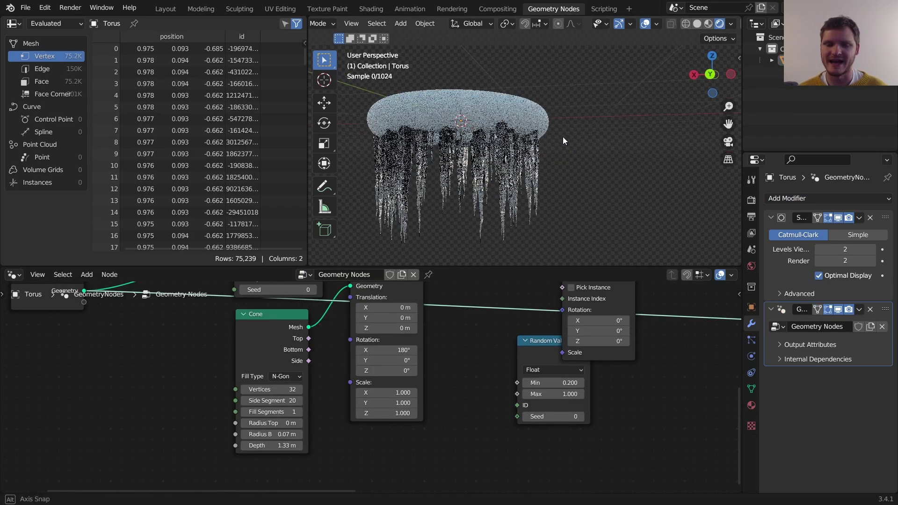
Replace the torus with a monkey mesh that has a level 2 Subdivision Surface modifier
key("Delete")
key("shift+a")
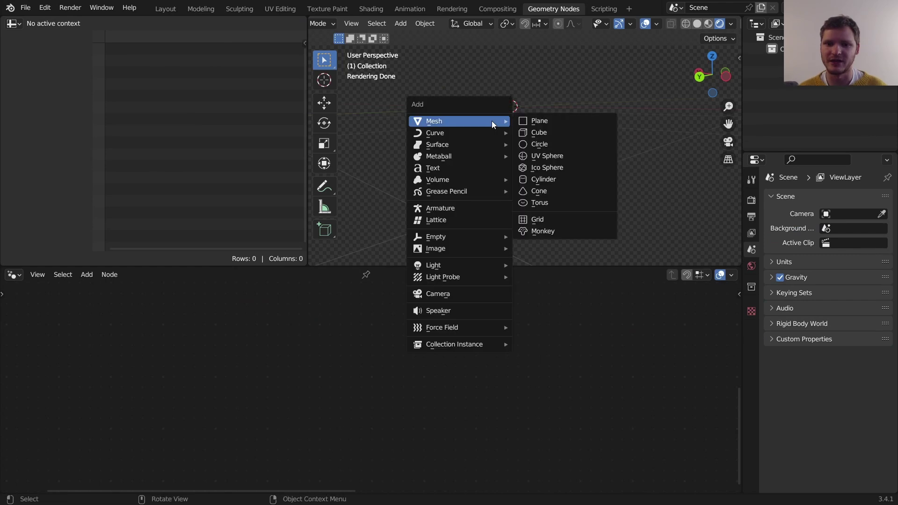
left_click(542, 232)
middle_click_drag(500, 104, 457, 158)
key("ctrl+2")
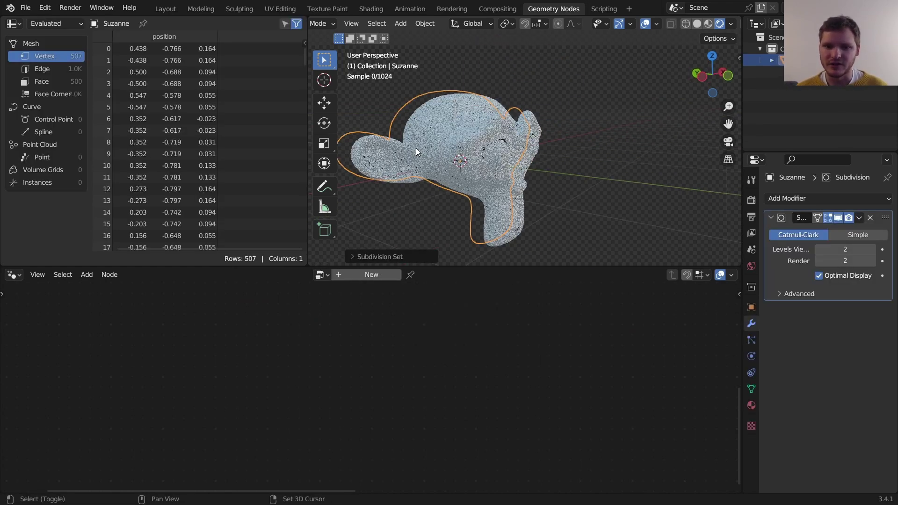
Add a Geometry Nodes modifier to the monkey and assign the existing Geometry Nodes icicle node group to it
left_click(809, 201)
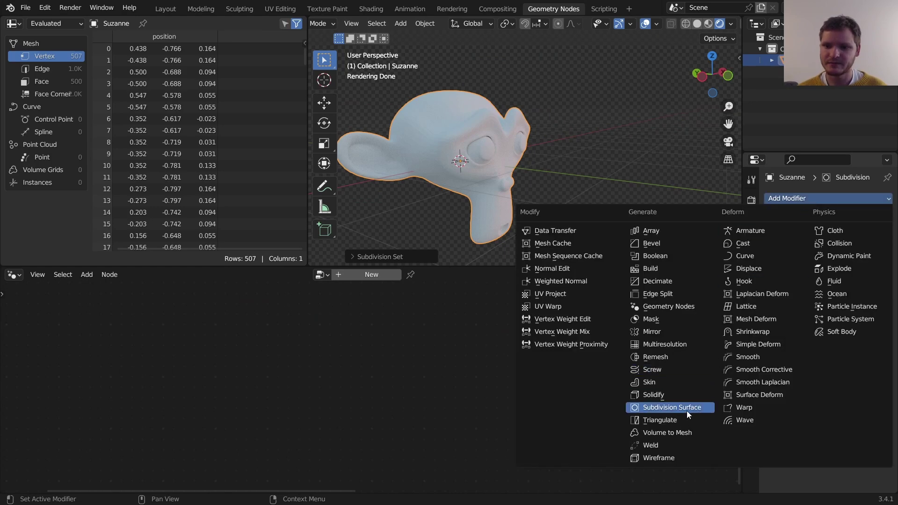
left_click(673, 306)
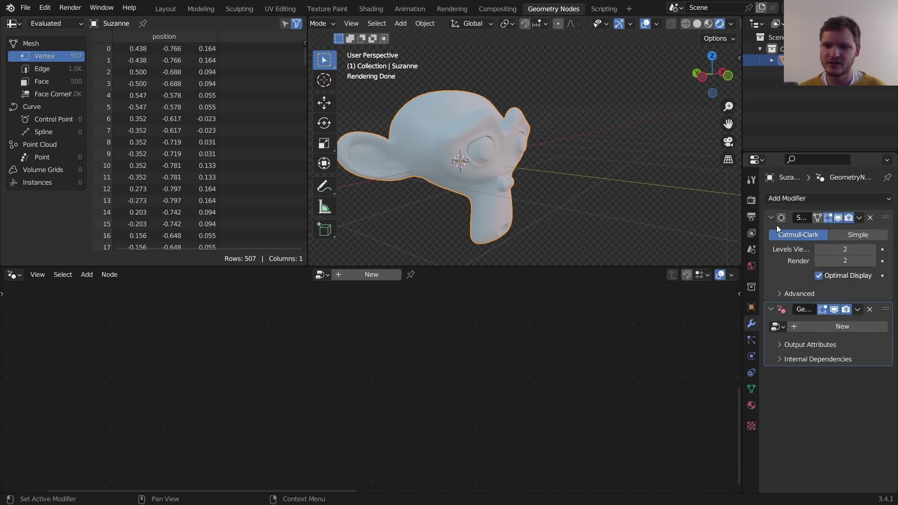
left_click(319, 275)
left_click(338, 298)
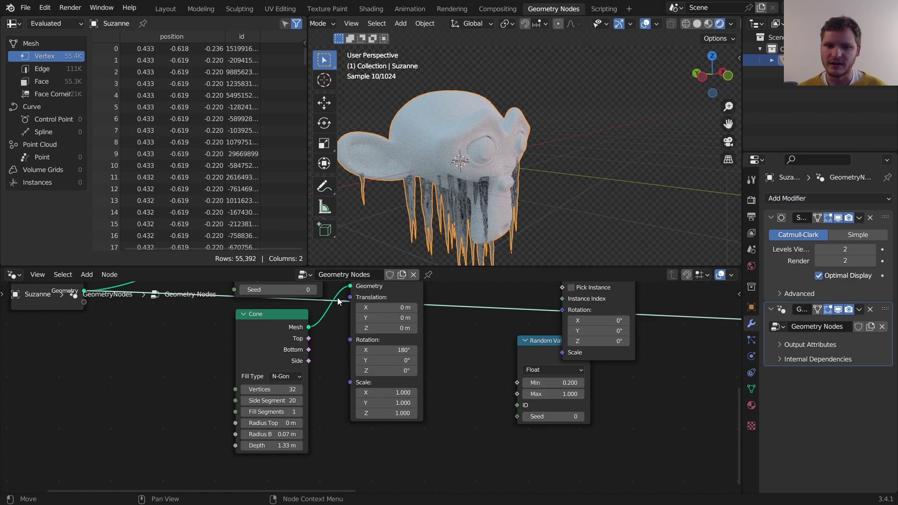
Examine the icicles on the monkey's face and ears up close and from several angles
middle_click_drag(563, 165, 436, 158)
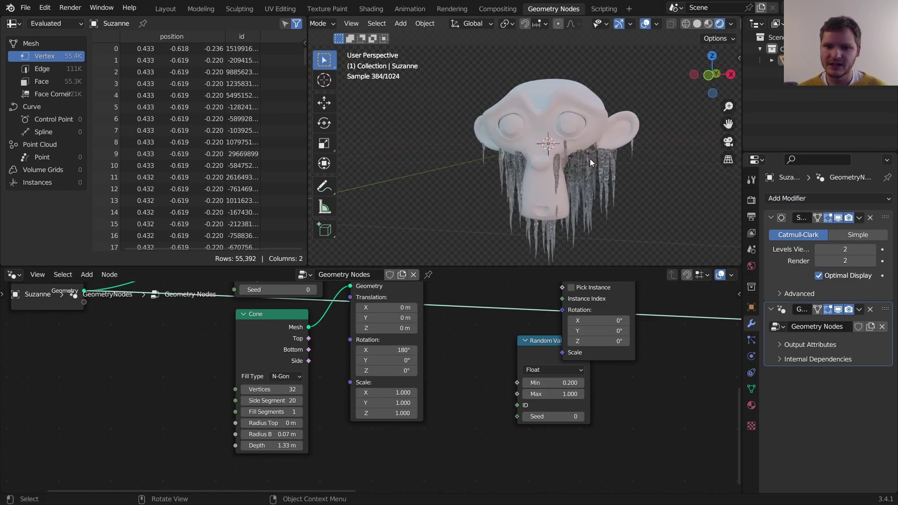
middle_click_drag(591, 162, 529, 171)
middle_click_drag(582, 158, 421, 157, "shift")
scroll(541, 155, "up", 4)
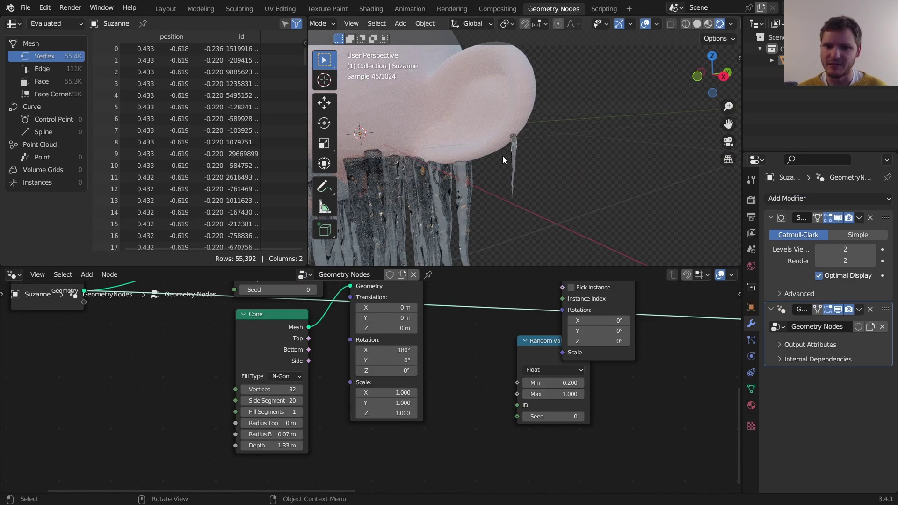
middle_click_drag(503, 160, 559, 154, "shift")
middle_click_drag(462, 140, 492, 138)
scroll(492, 137, "down", 6)
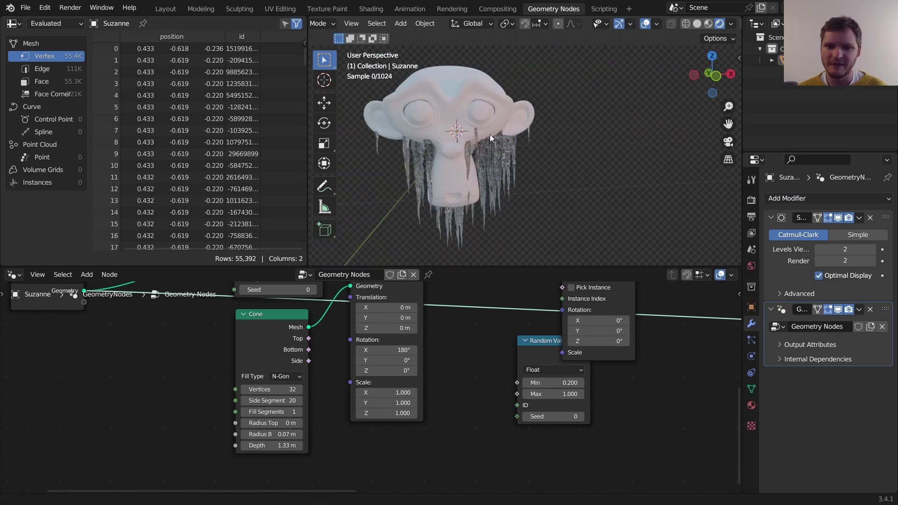
Lower the icicle density by setting To Max to 20 in the Map Range node
middle_click_drag(339, 334, 503, 434)
middle_click_drag(516, 313, 485, 367)
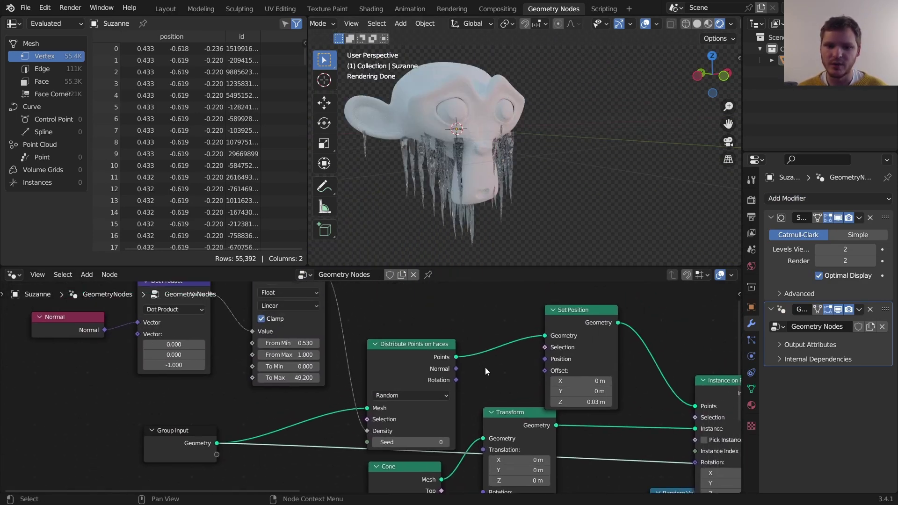
middle_click_drag(364, 374, 432, 380)
left_click(369, 381)
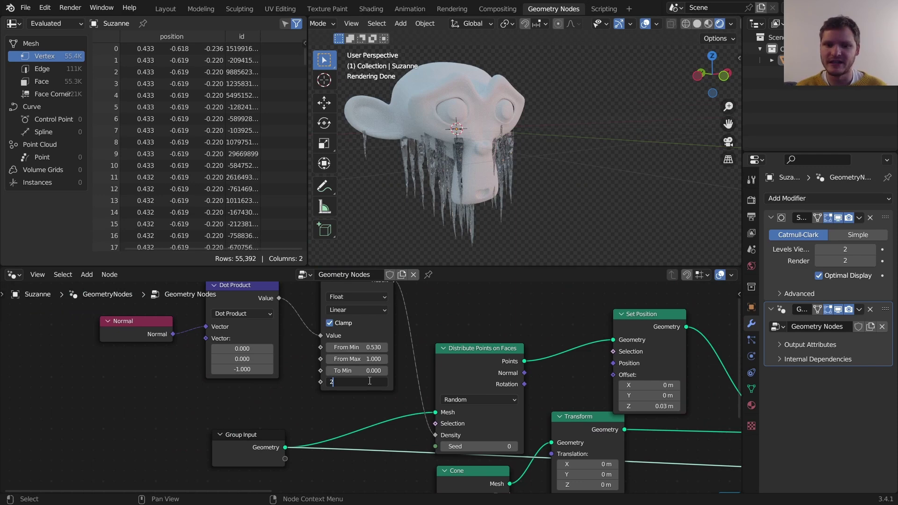
type("2")
key("Return")
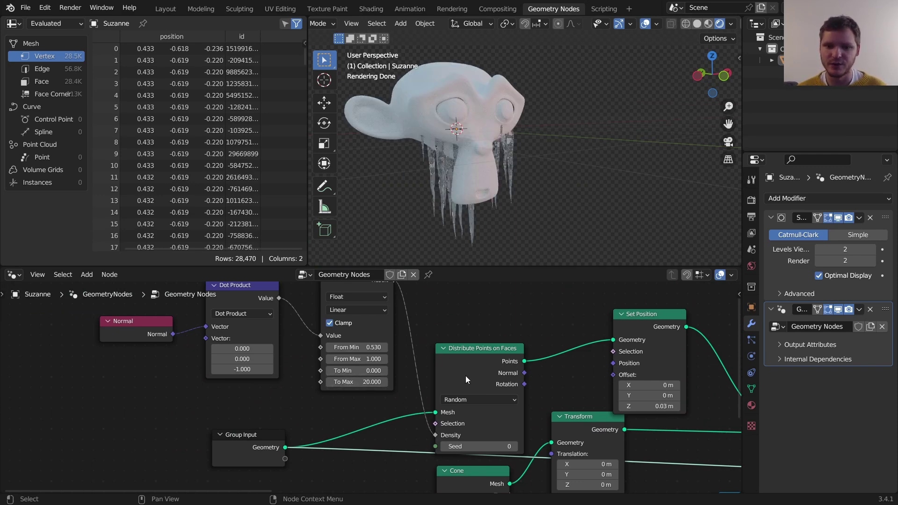
Set the Seed of the Distribute Points on Faces node to 4 and inspect the new icicle arrangement on the monkey
left_click(514, 446)
left_click(514, 447)
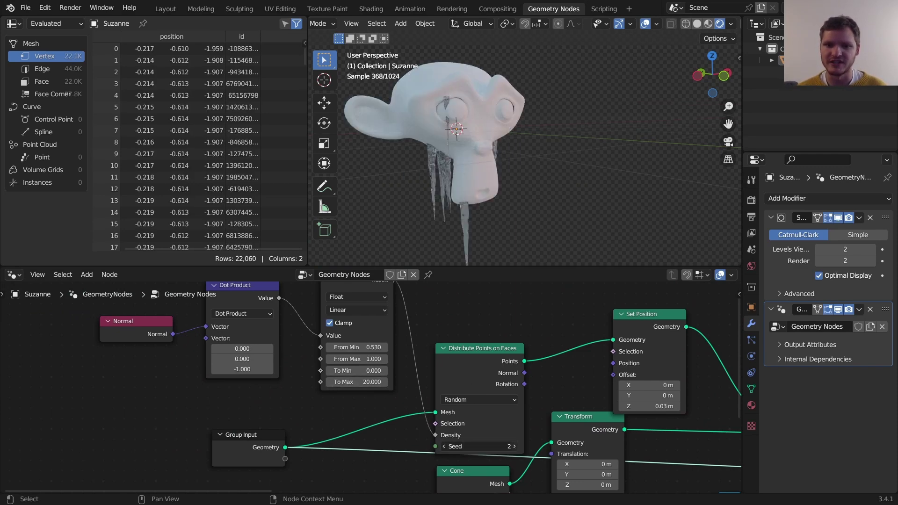
left_click(514, 447)
left_click(514, 447)
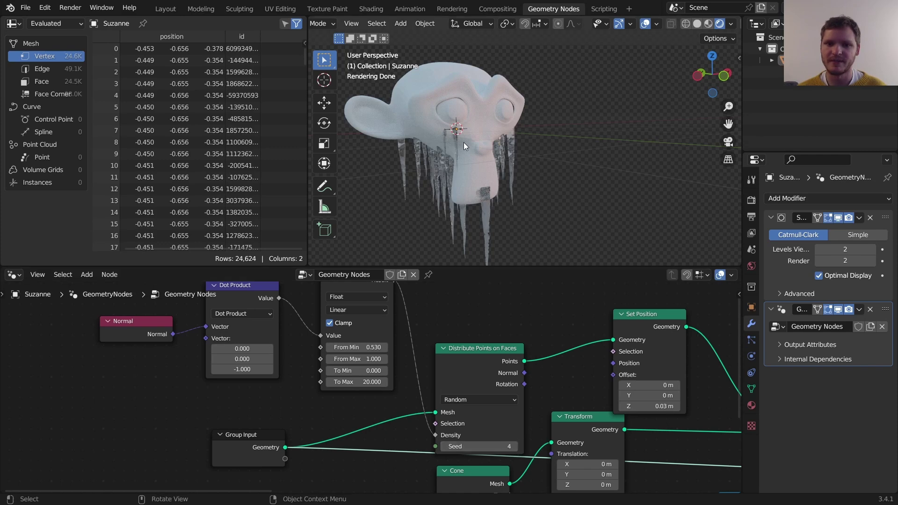
middle_click_drag(464, 143, 360, 149)
mouse_move(551, 141)
middle_mouse_down()
mouse_move(471, 144)
mouse_move(549, 148)
middle_mouse_up()
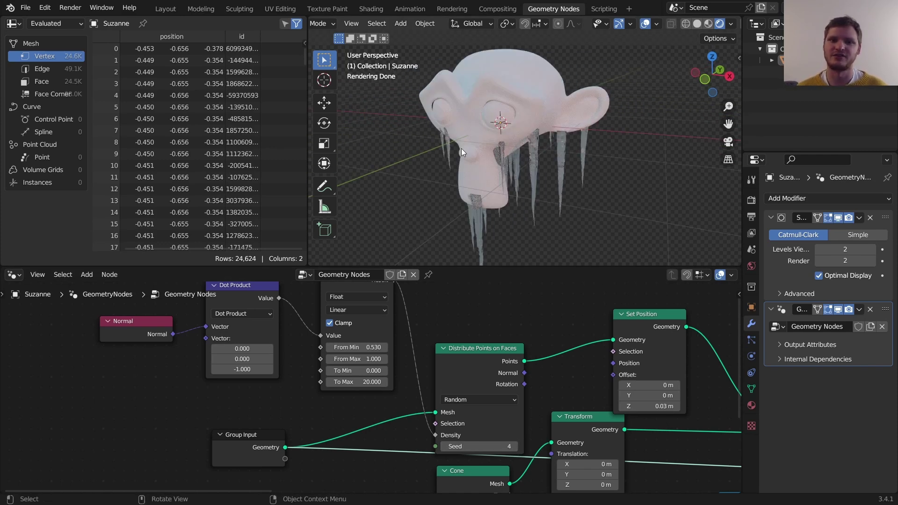